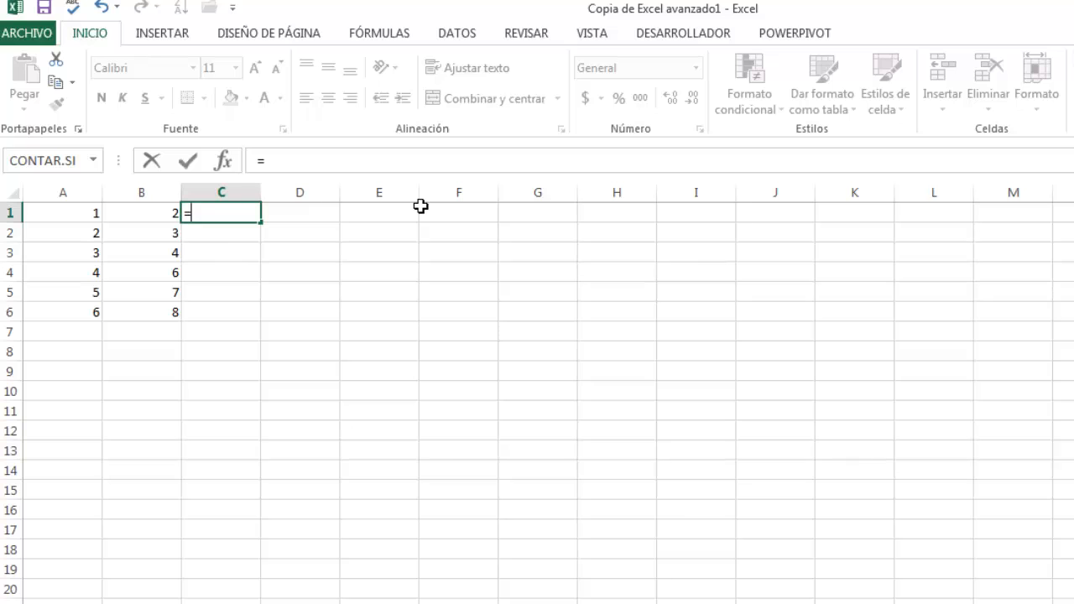
Enter the formula =A1+B1 in cell C1 and fill it down through C6
type("a1+b1")
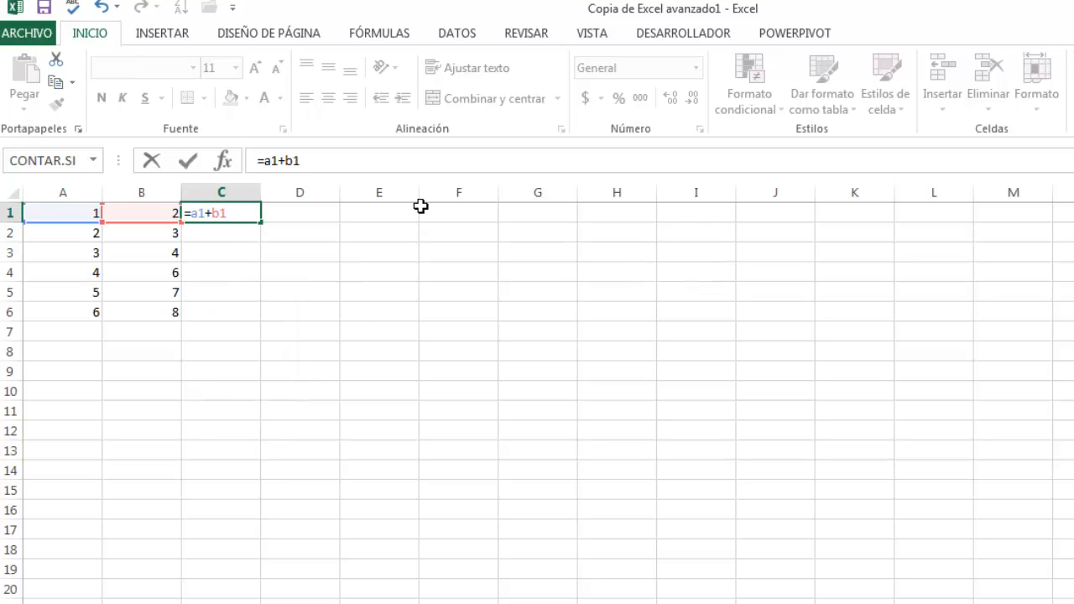
key("Return")
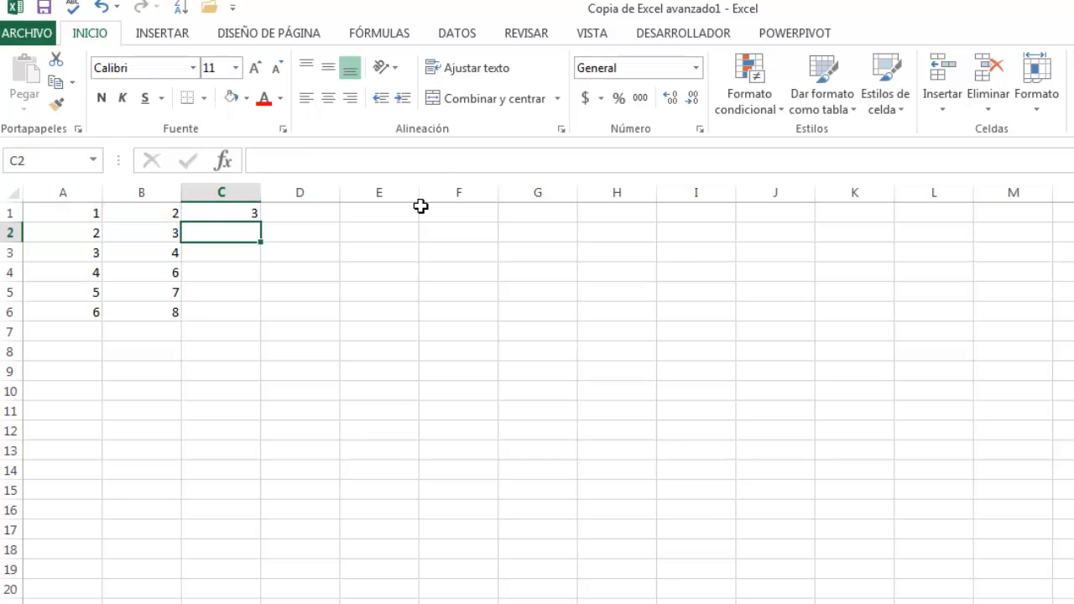
left_click(210, 213)
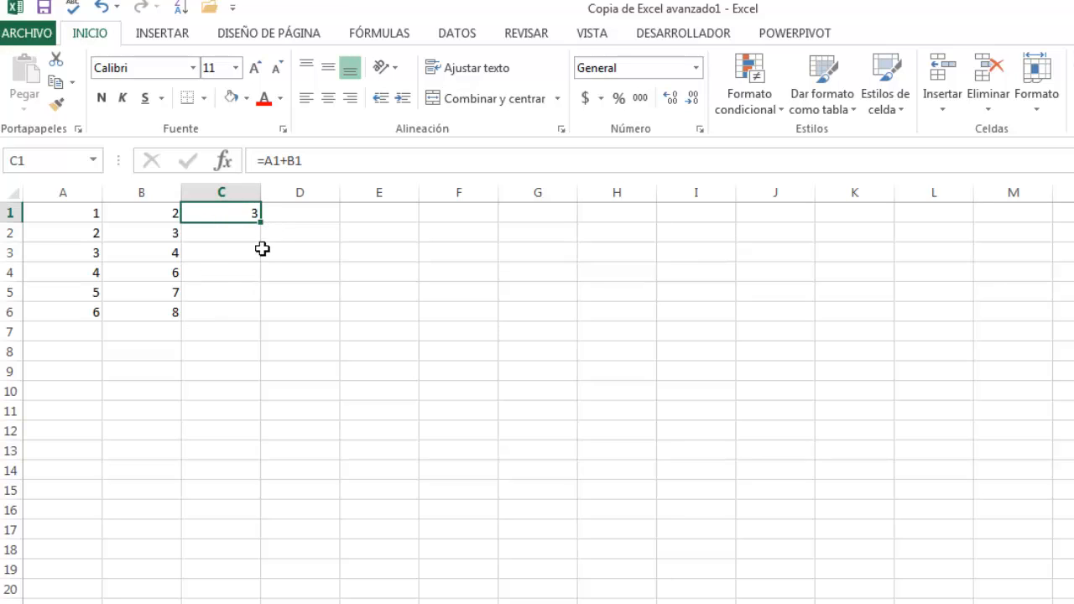
left_click_drag(260, 221, 256, 307)
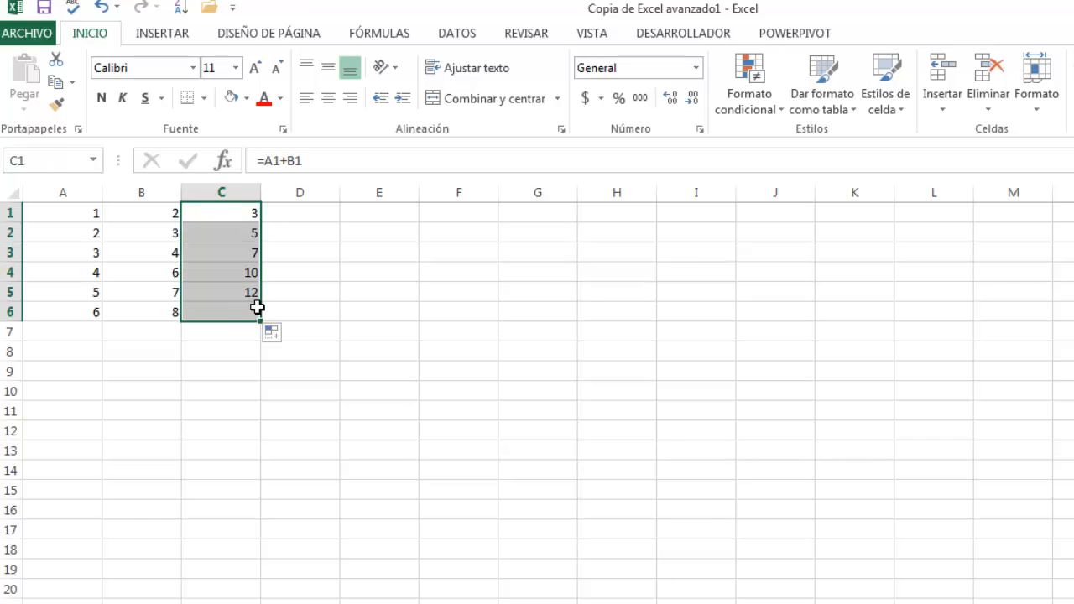
Examine the formulas in cells C1 through C5 to see which cells each copied sum references
left_click(229, 232)
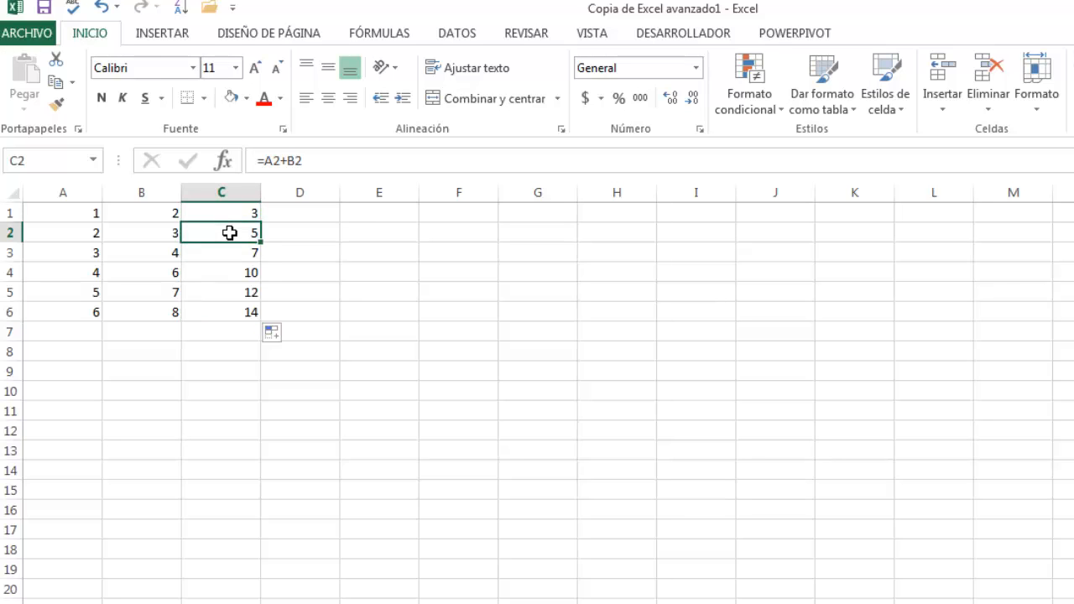
double_click(229, 232)
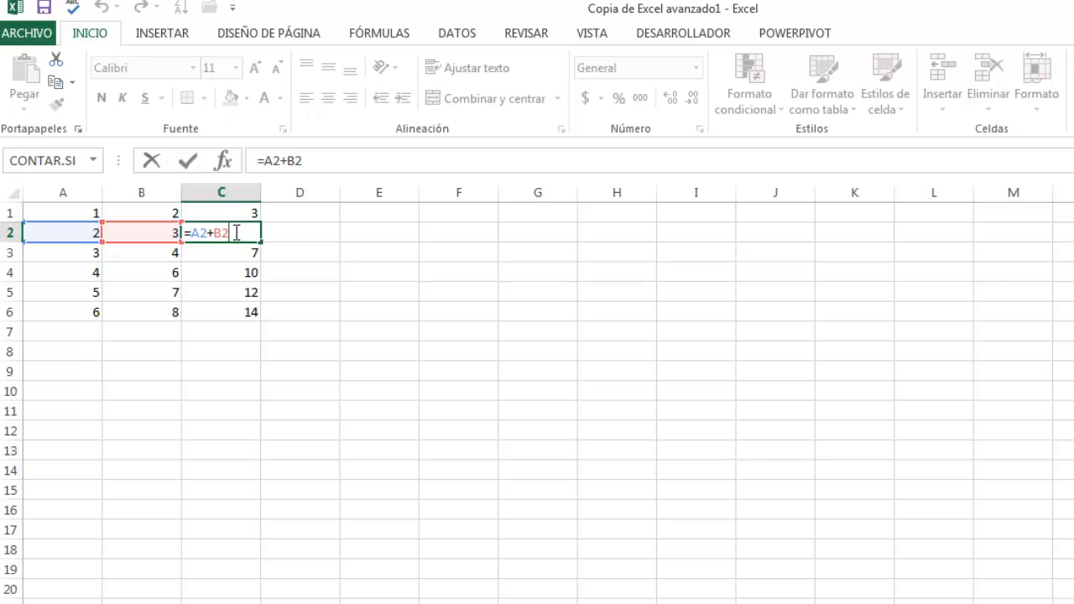
left_click(232, 211)
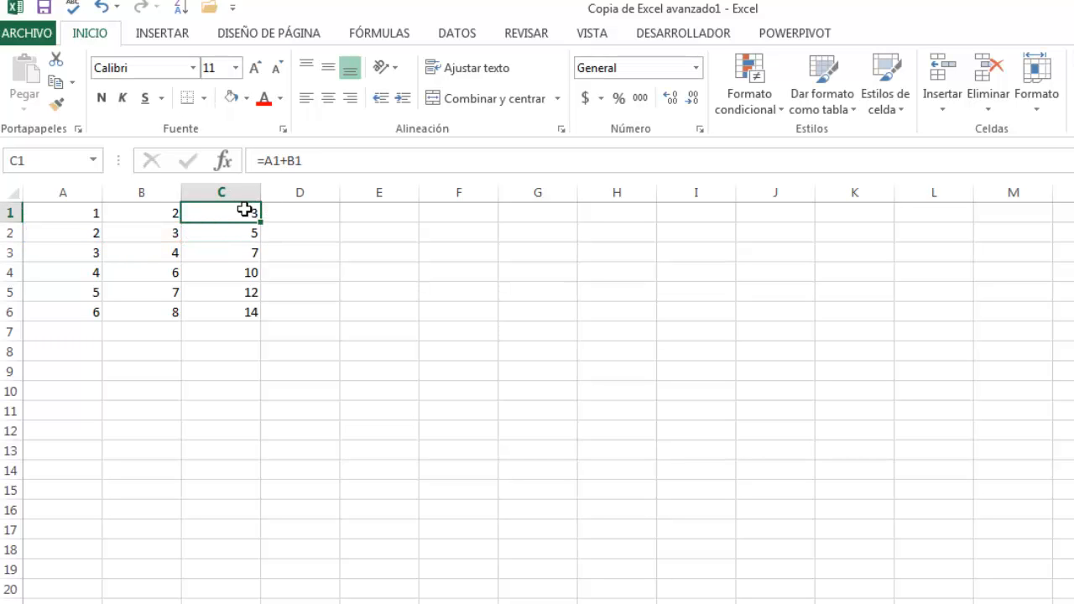
double_click(251, 211)
double_click(225, 230)
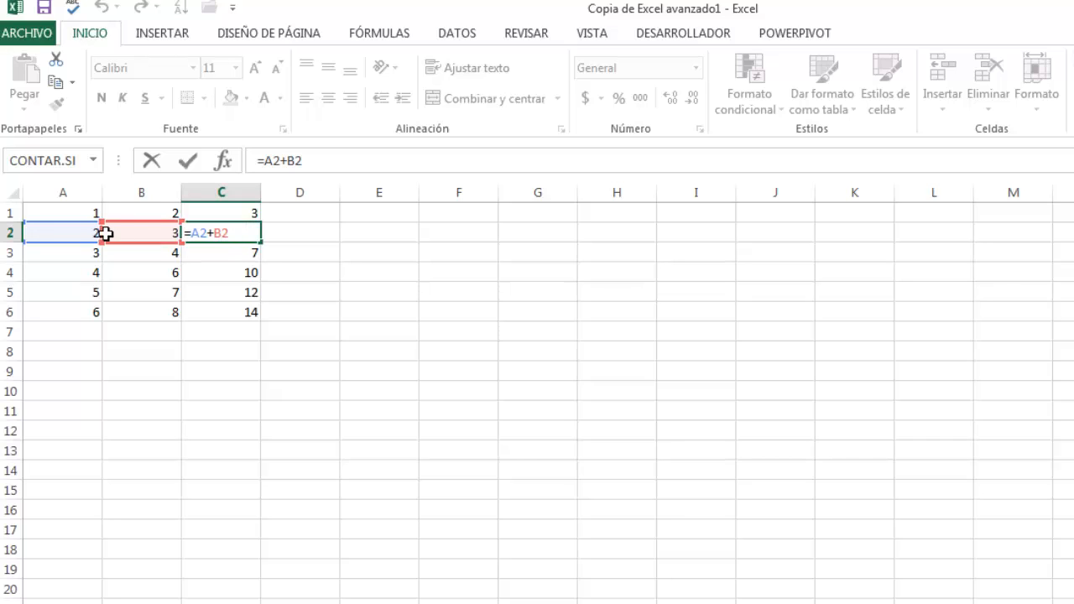
left_click(233, 249)
double_click(242, 257)
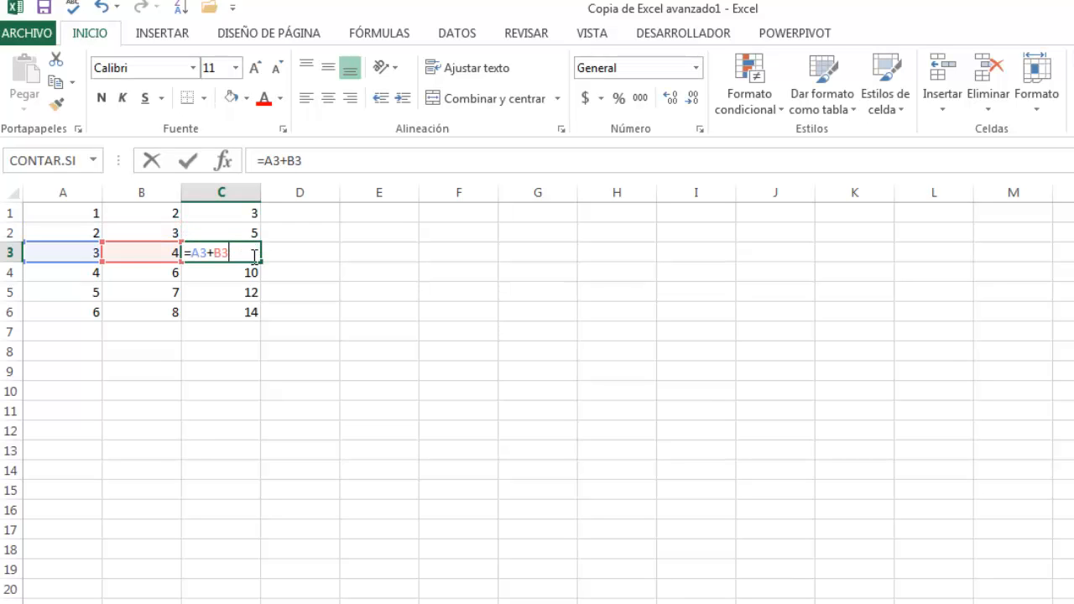
left_click(228, 269)
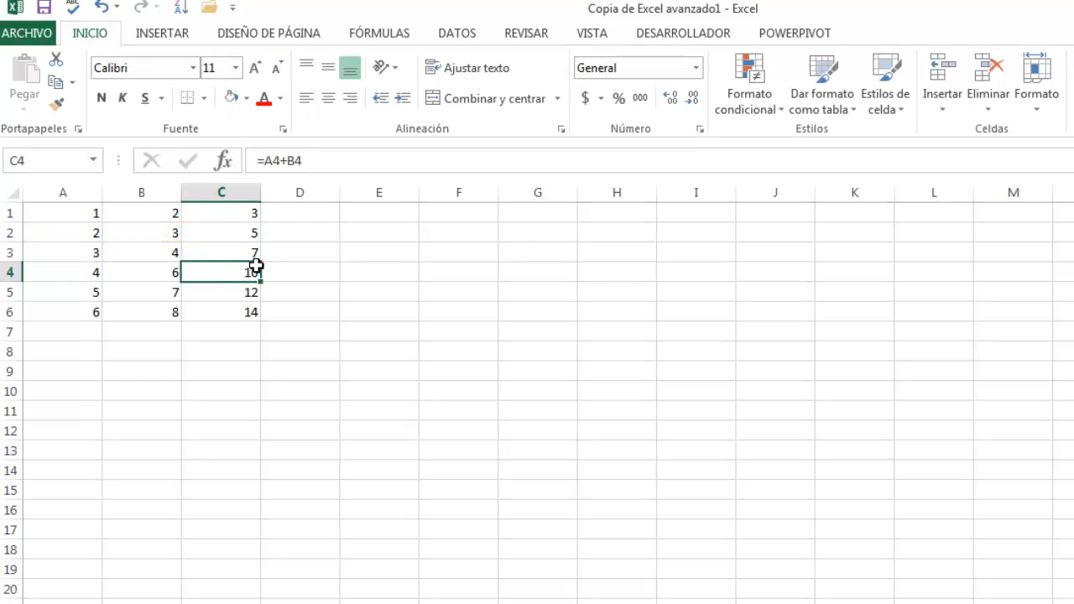
double_click(228, 270)
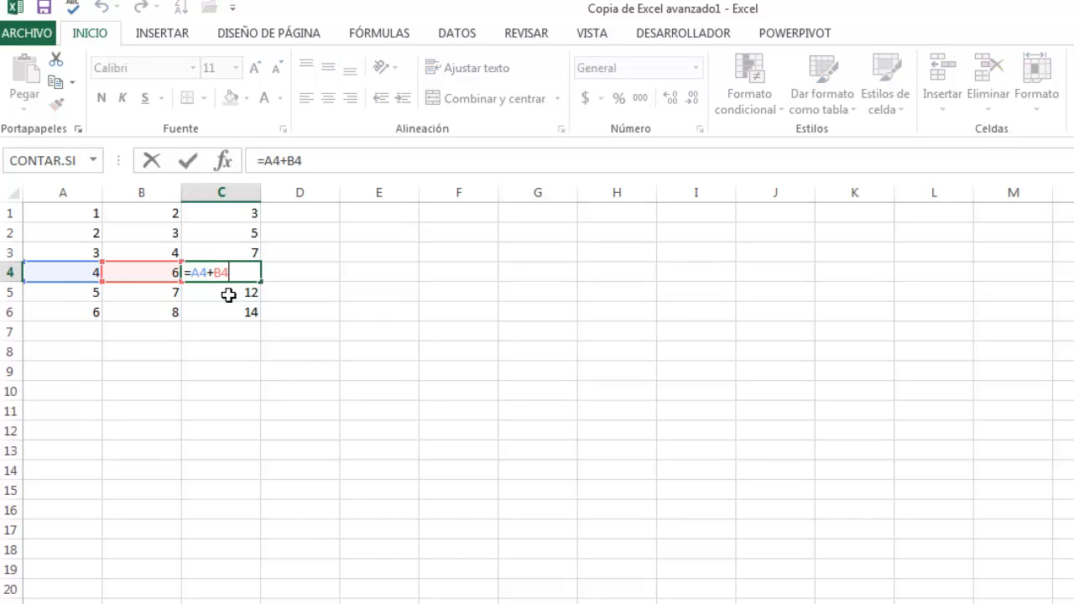
left_click(224, 300)
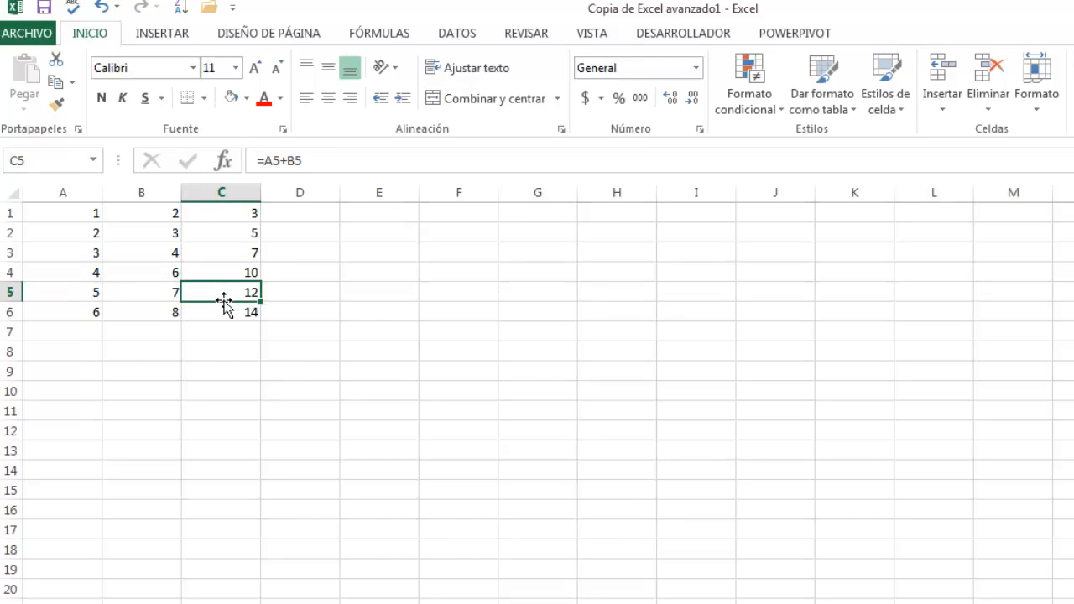
Copy the formula in C1 across to D1 and inspect the references in the copied formula
left_click(240, 216)
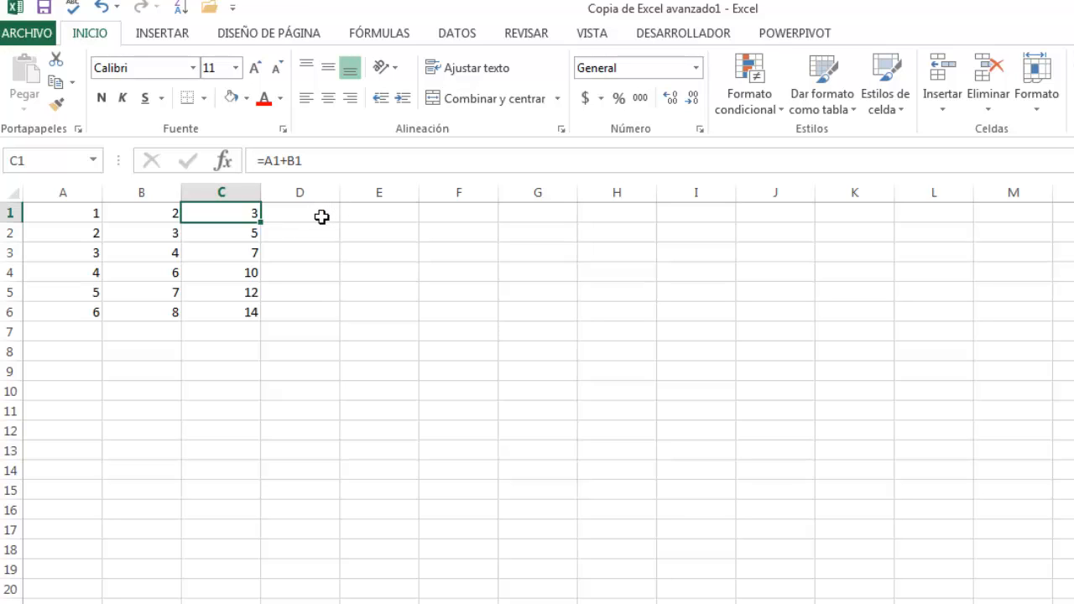
left_click_drag(261, 223, 326, 217)
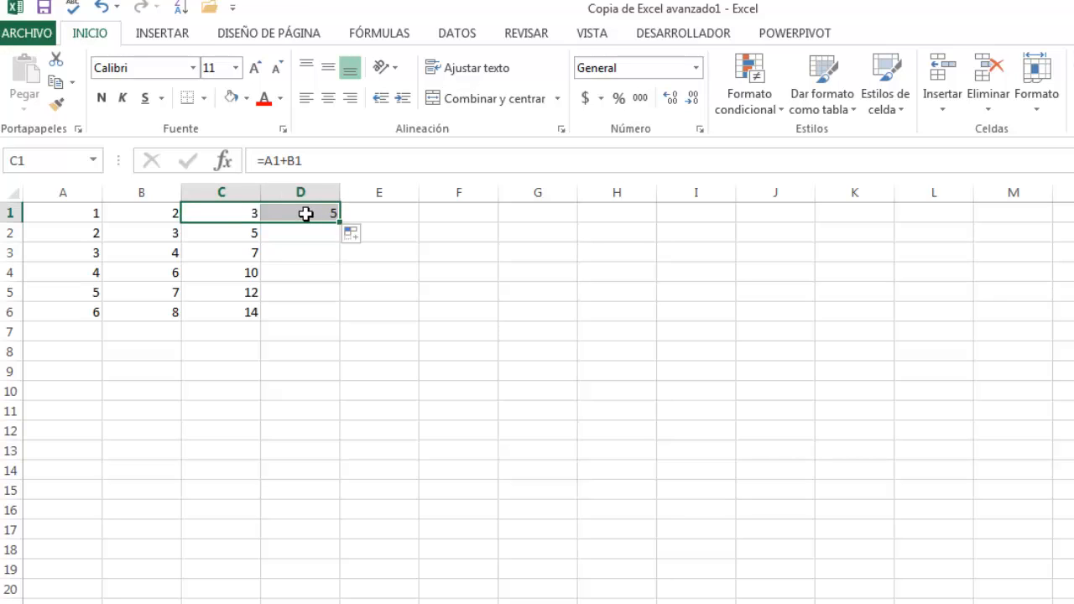
left_click(305, 214)
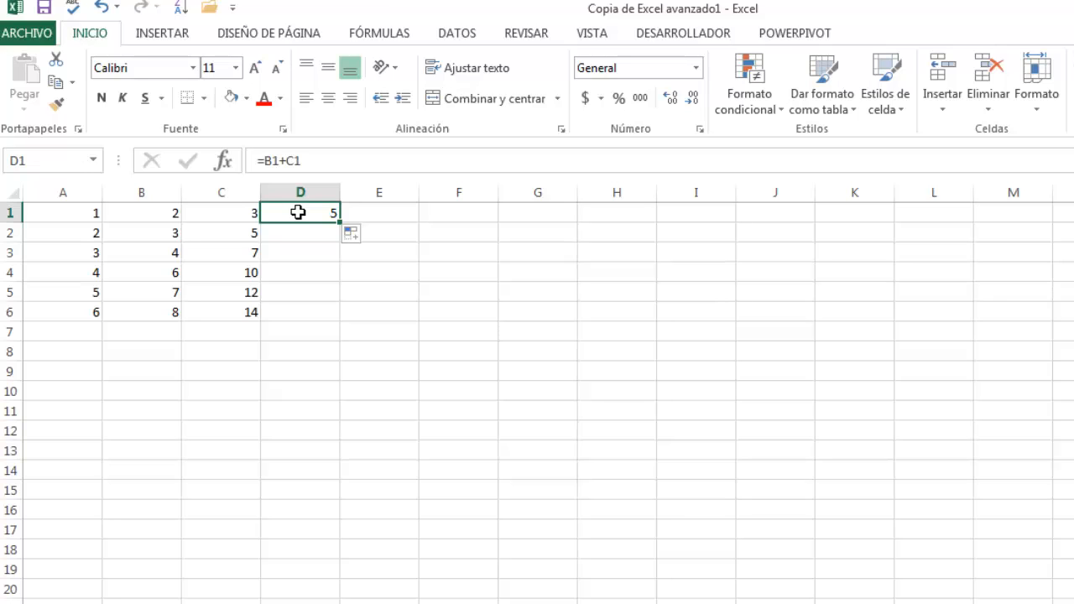
double_click(316, 209)
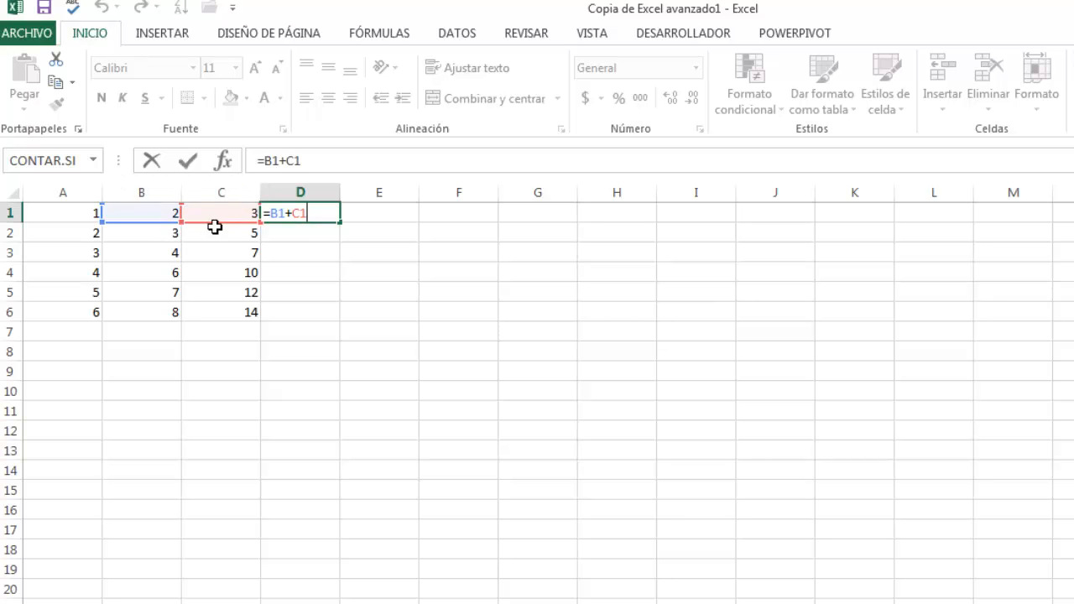
left_click(327, 268)
Fill the formula in D1 across to G1 and down through row 6
left_click(316, 212)
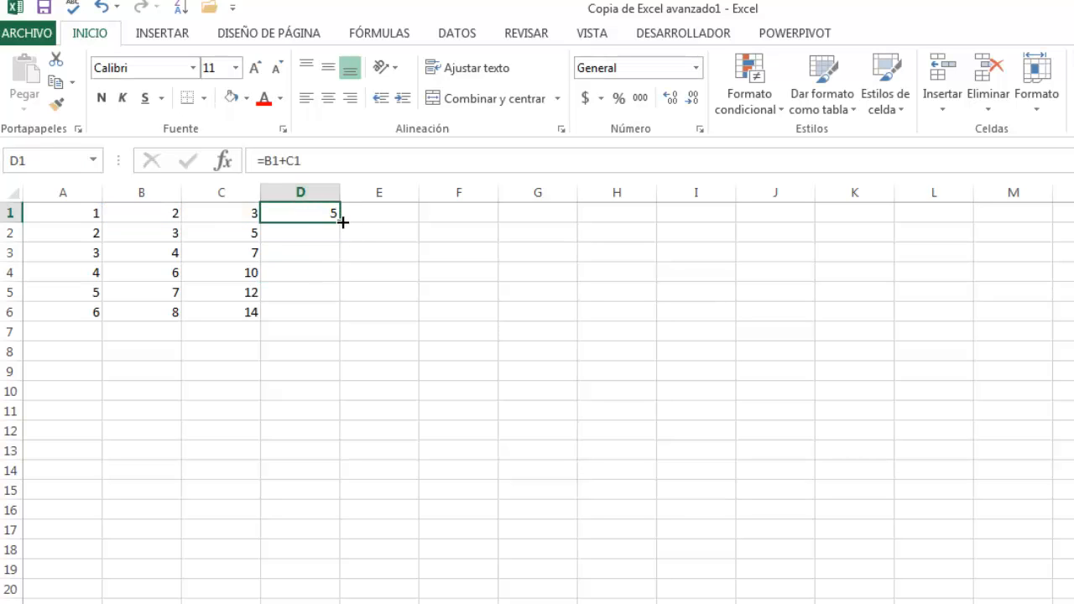
left_click_drag(339, 222, 579, 216)
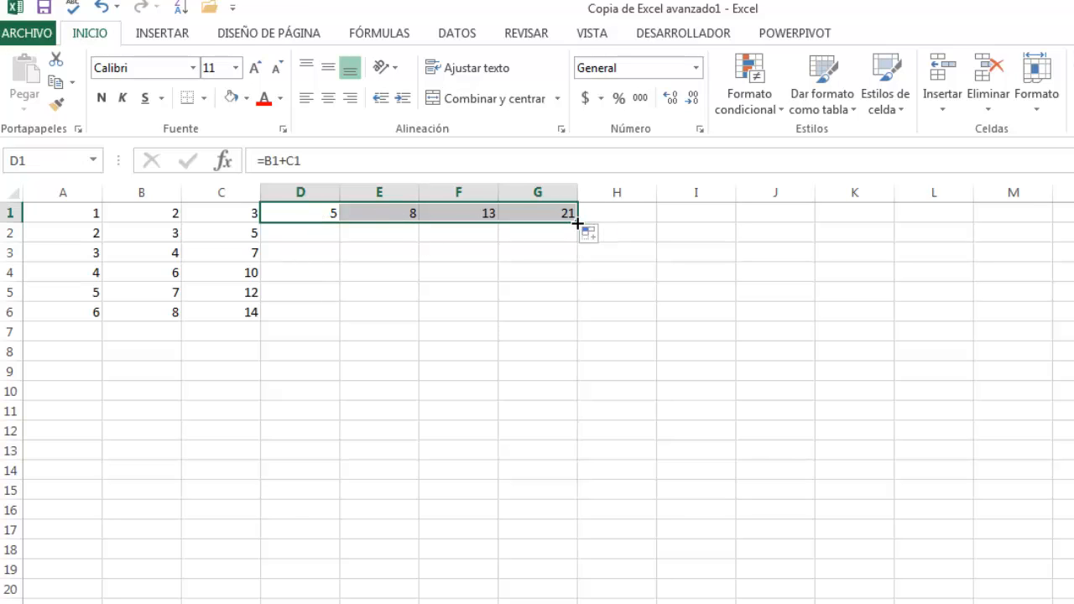
left_click_drag(567, 236, 556, 316)
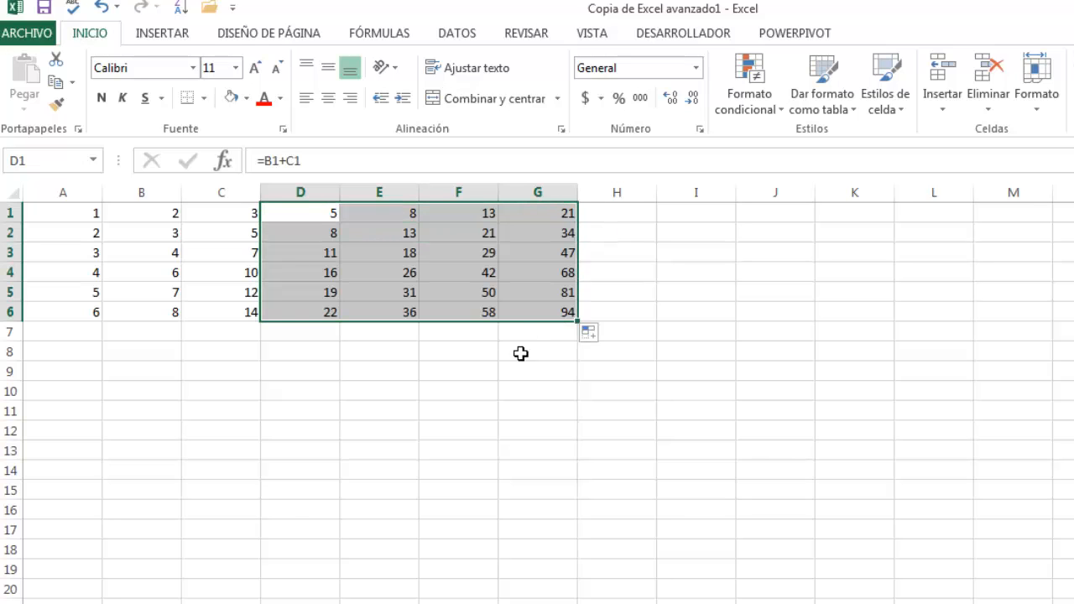
Examine how the references shift in the filled formulas down column C and across row 1 to G1
left_click(312, 227)
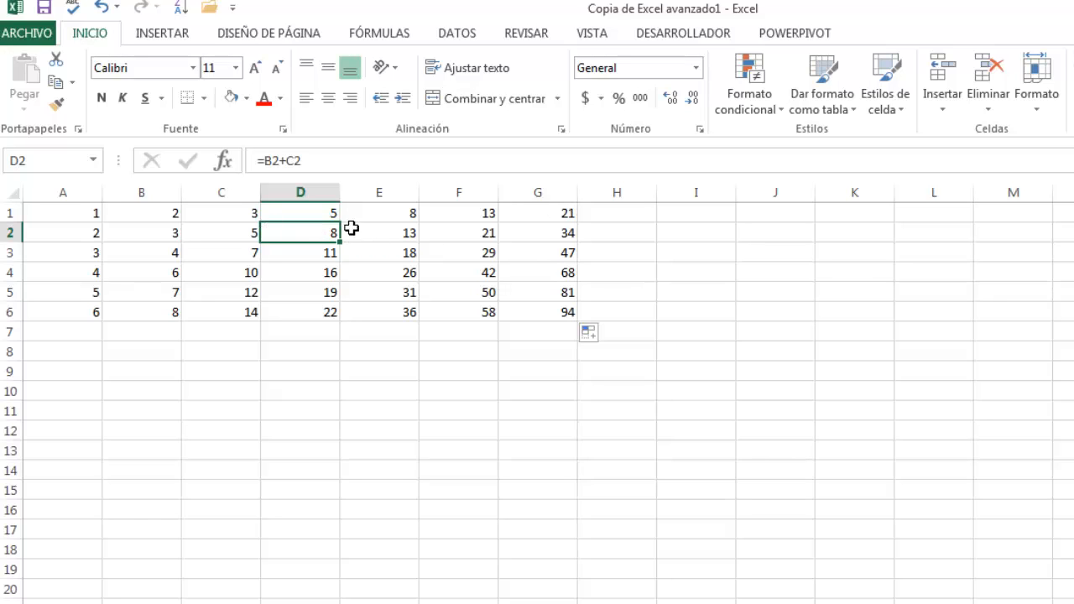
left_click(326, 212)
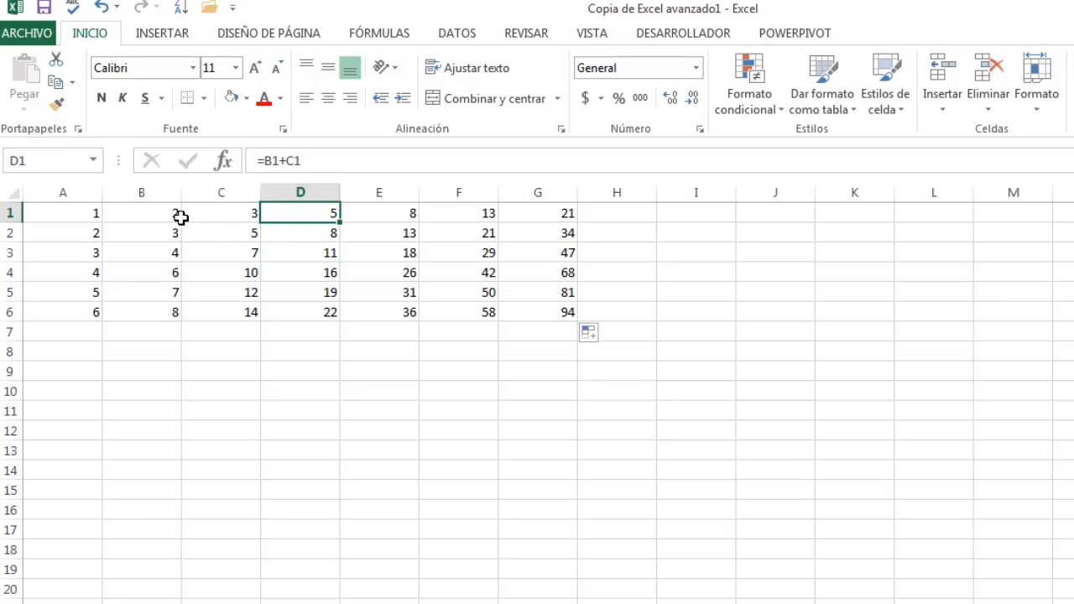
left_click(243, 214)
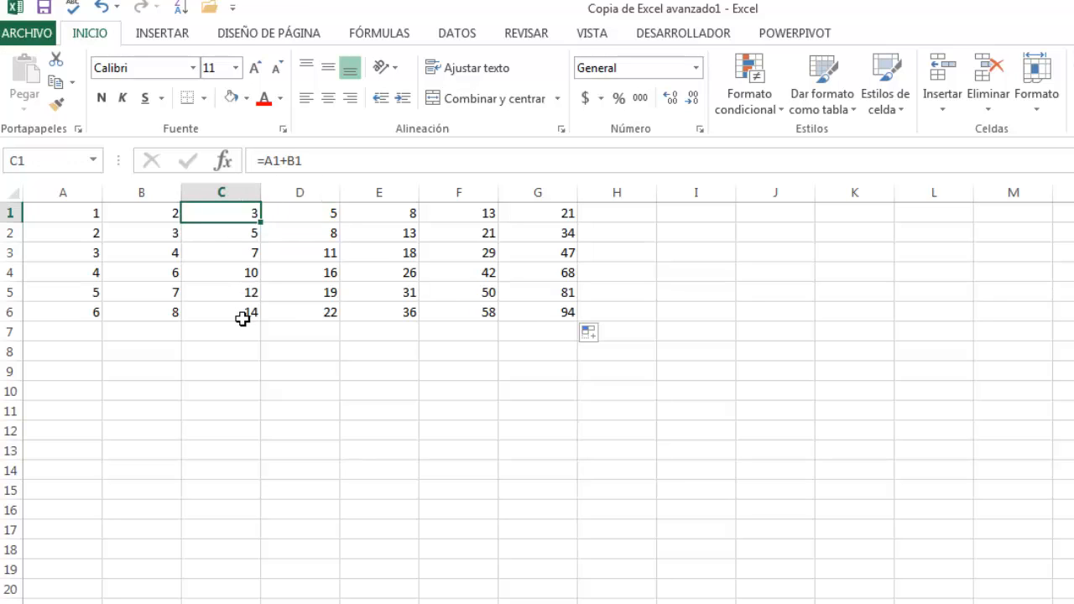
left_click(246, 225)
left_click(243, 247)
left_click(229, 278)
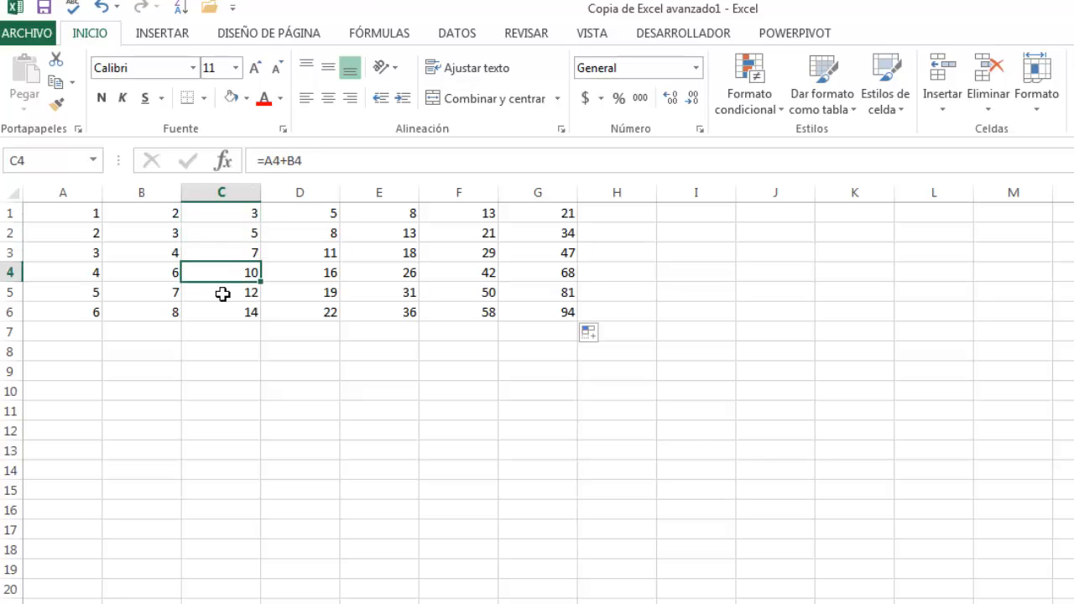
left_click(220, 292)
left_click(215, 312)
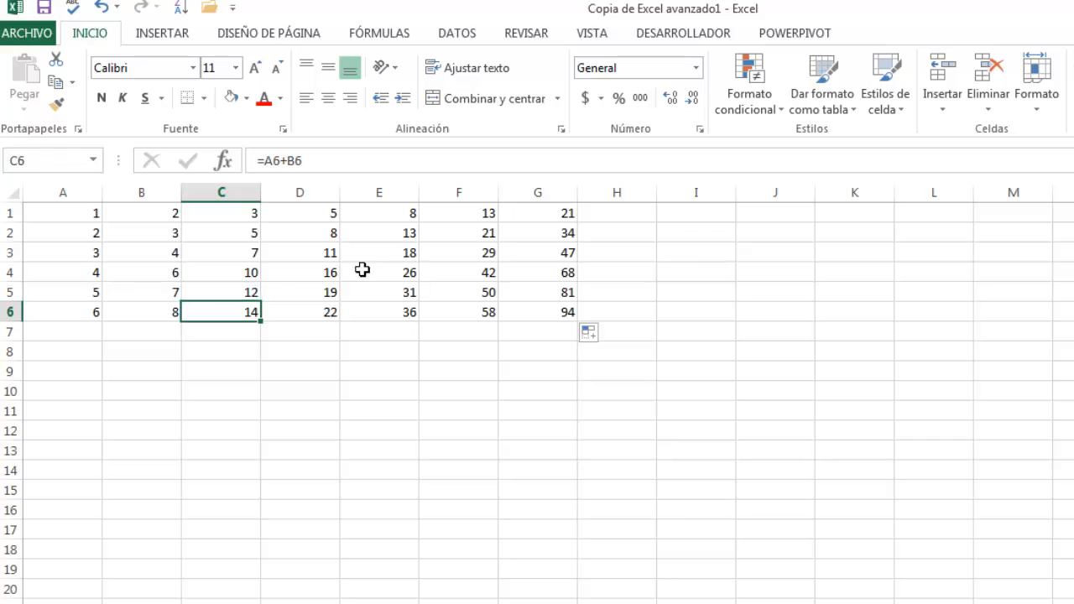
left_click(309, 210)
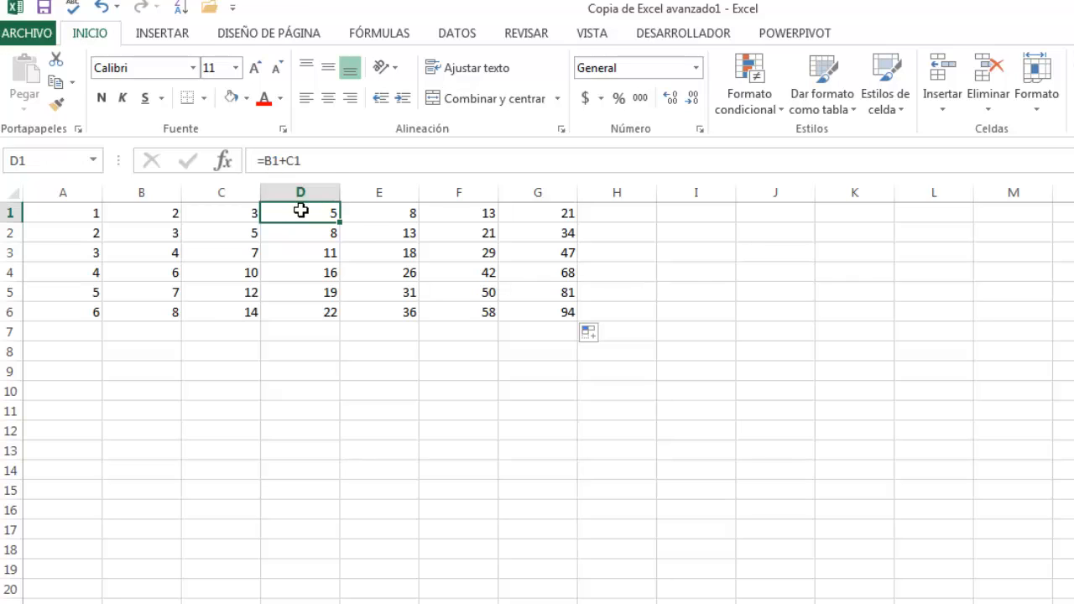
left_click(386, 212)
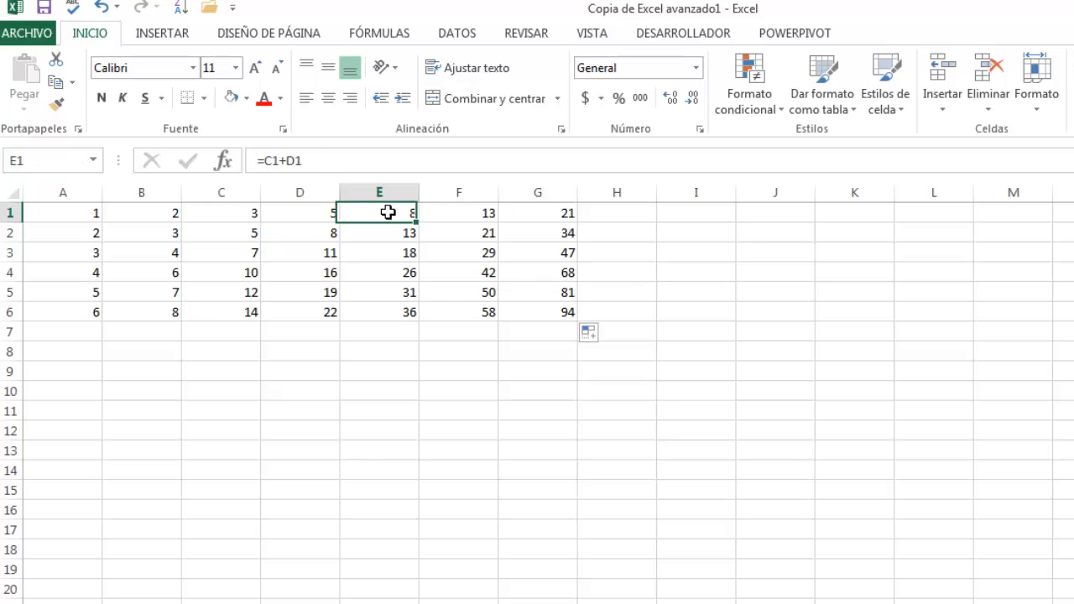
left_click(465, 213)
left_click(546, 214)
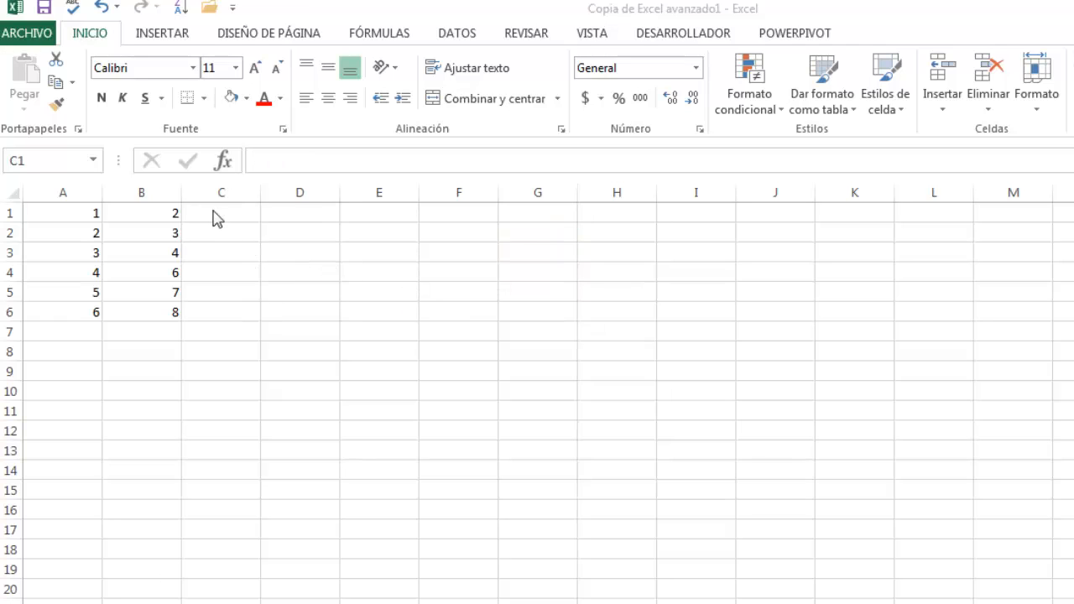
Write the formula =A1+B1 in the empty cell C1 by picking cells A1 and B1 as references
left_click(229, 218)
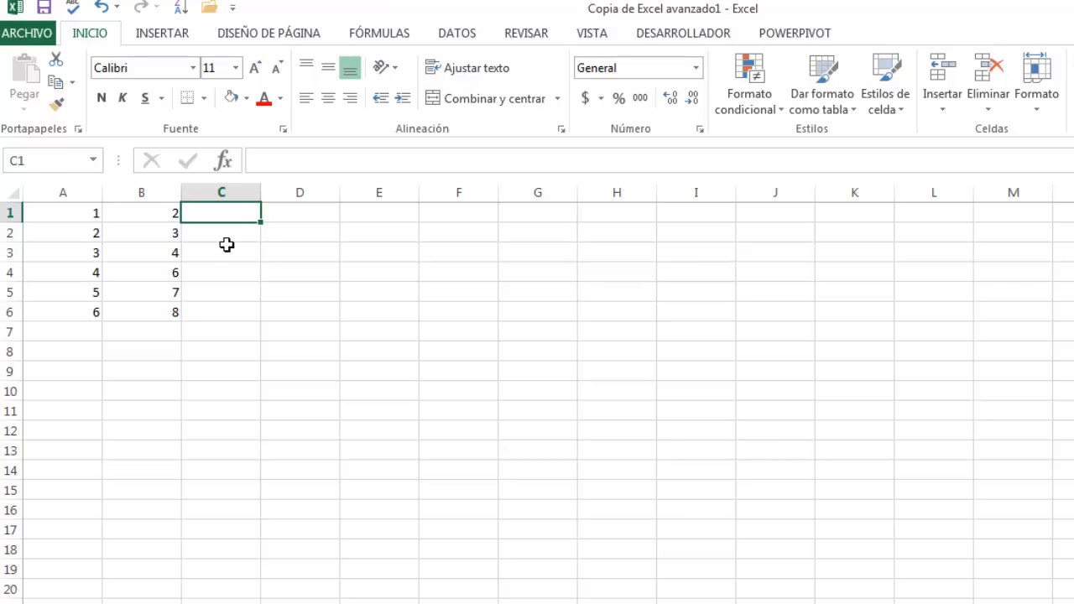
type("=")
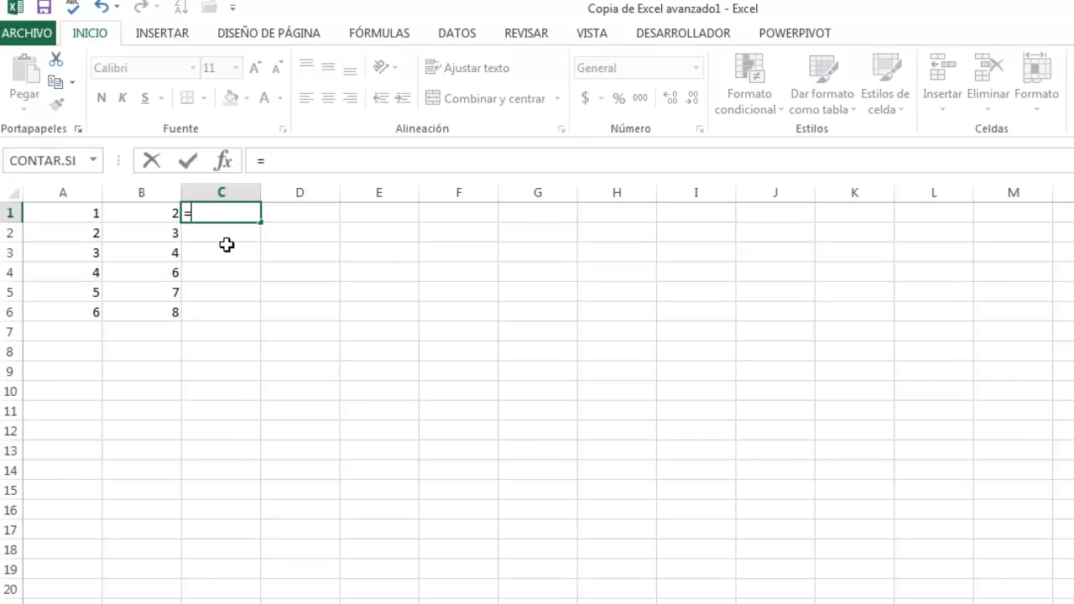
left_click(60, 215)
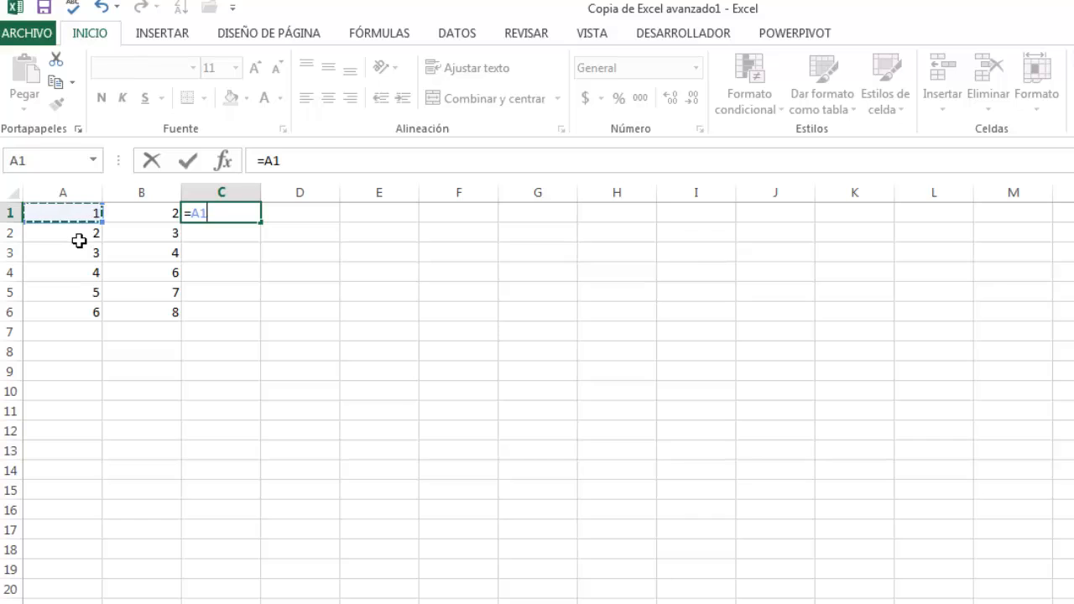
type("+")
left_click(144, 214)
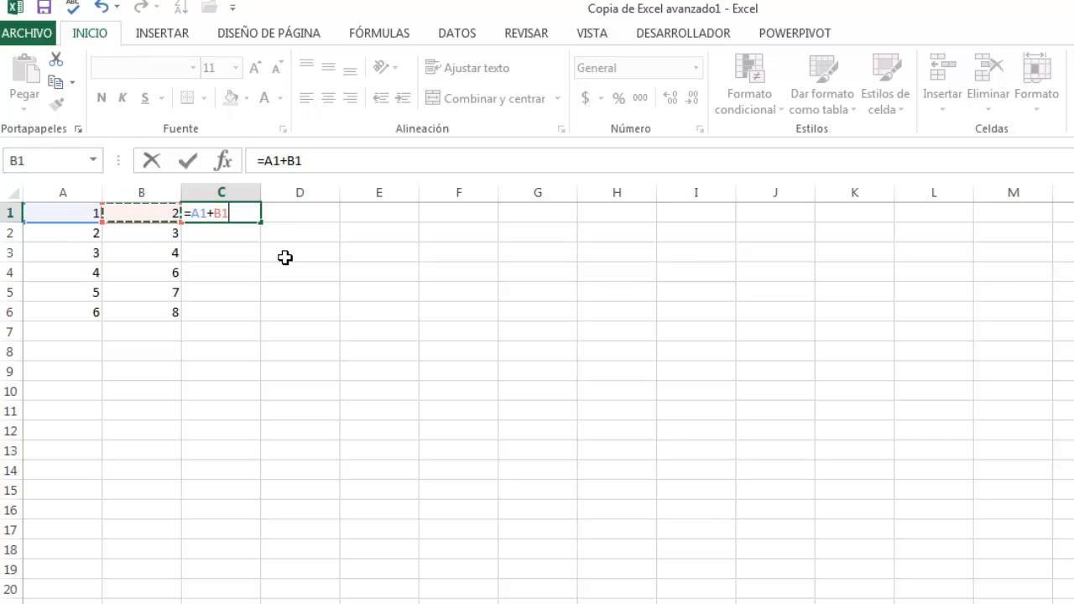
Make both references in the C1 formula absolute so that it reads =$A$1+$B$1
left_click(195, 213)
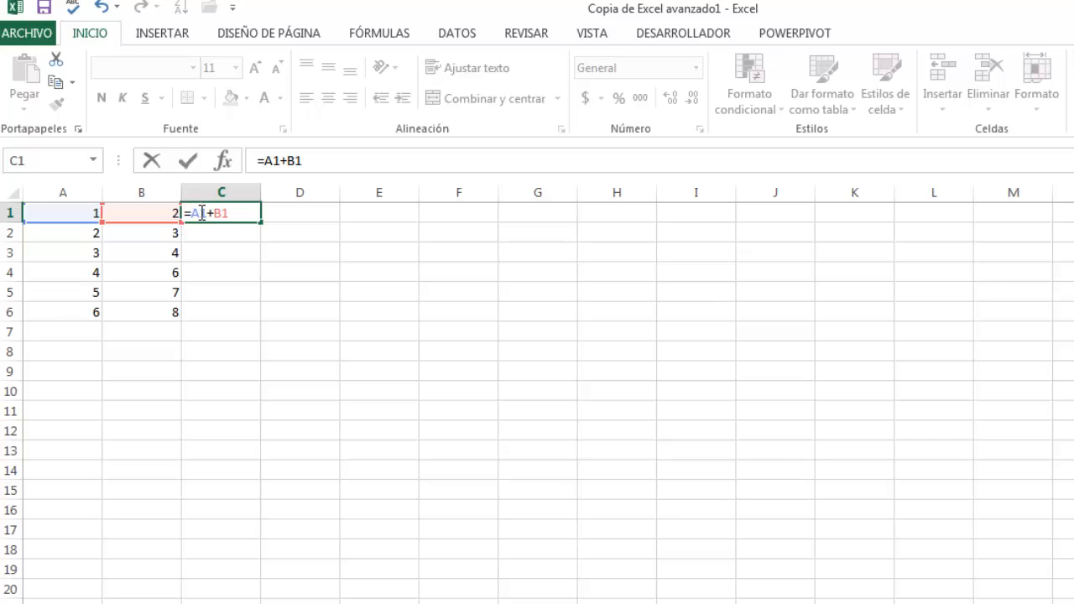
key("F4")
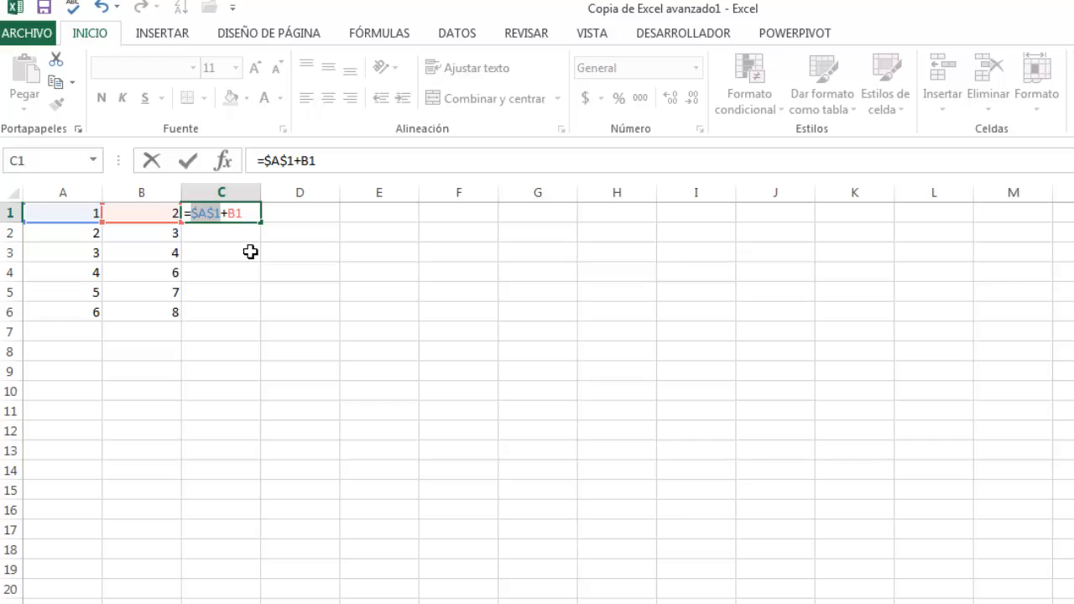
left_click(234, 213)
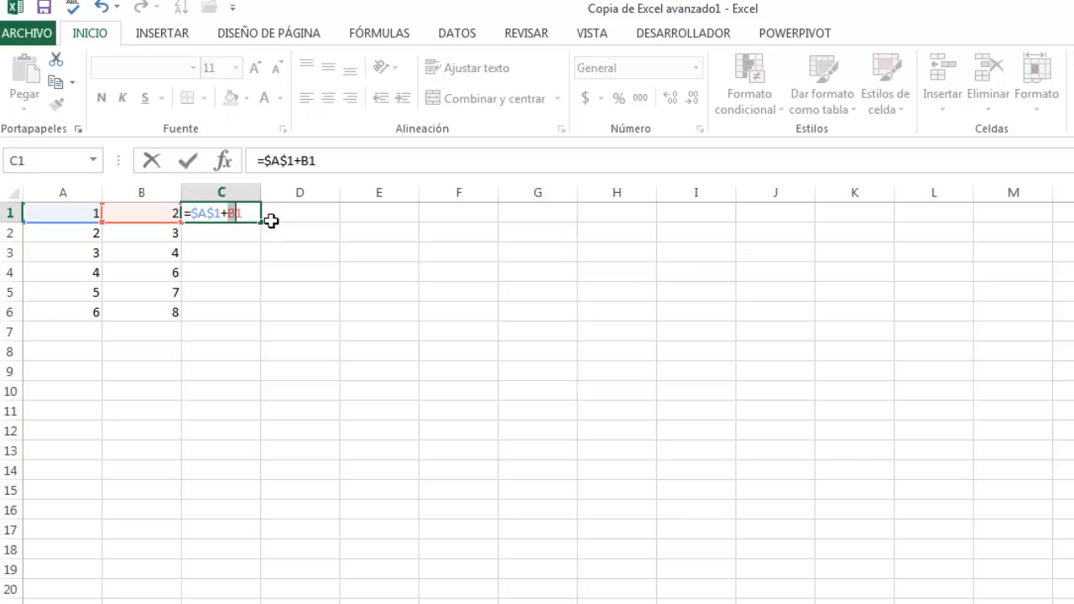
key("F4")
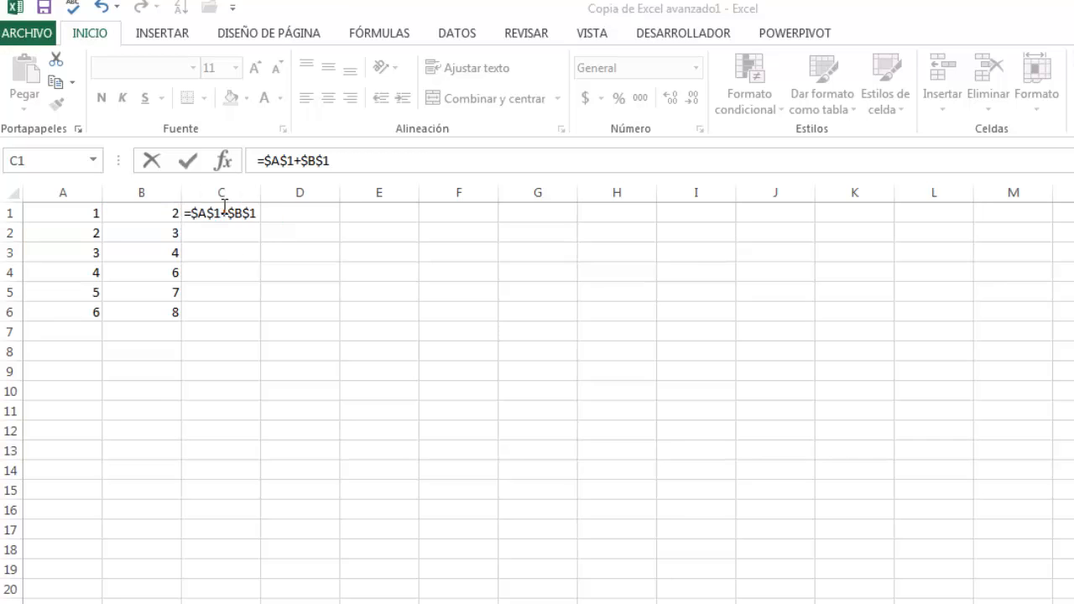
Confirm the formula =$A$1+$B$1 in C1 and fill it down through C6
double_click(230, 213)
left_click_drag(230, 213, 264, 216)
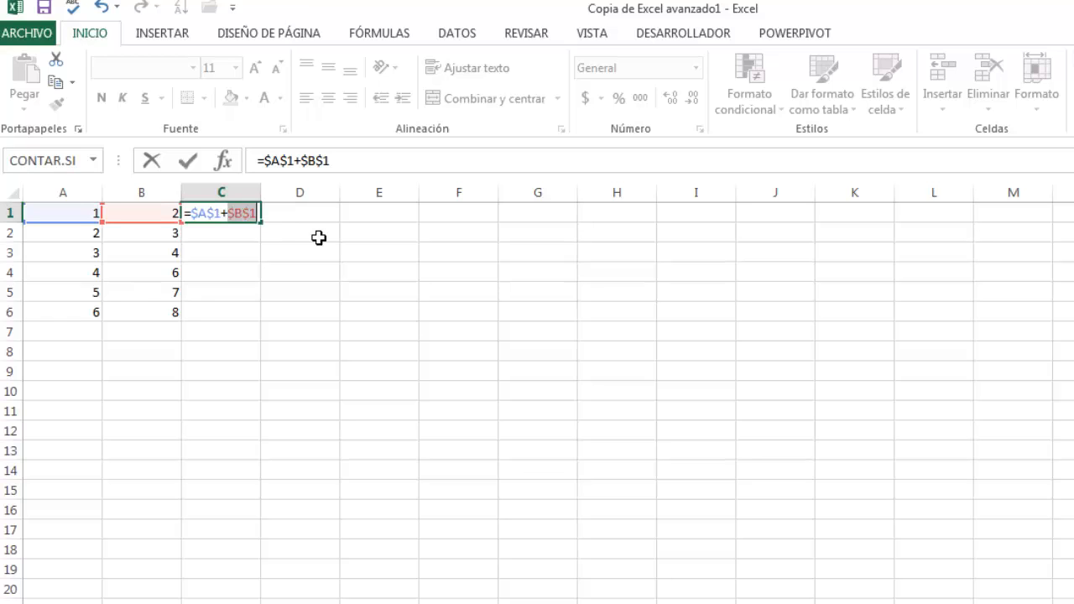
key("Return")
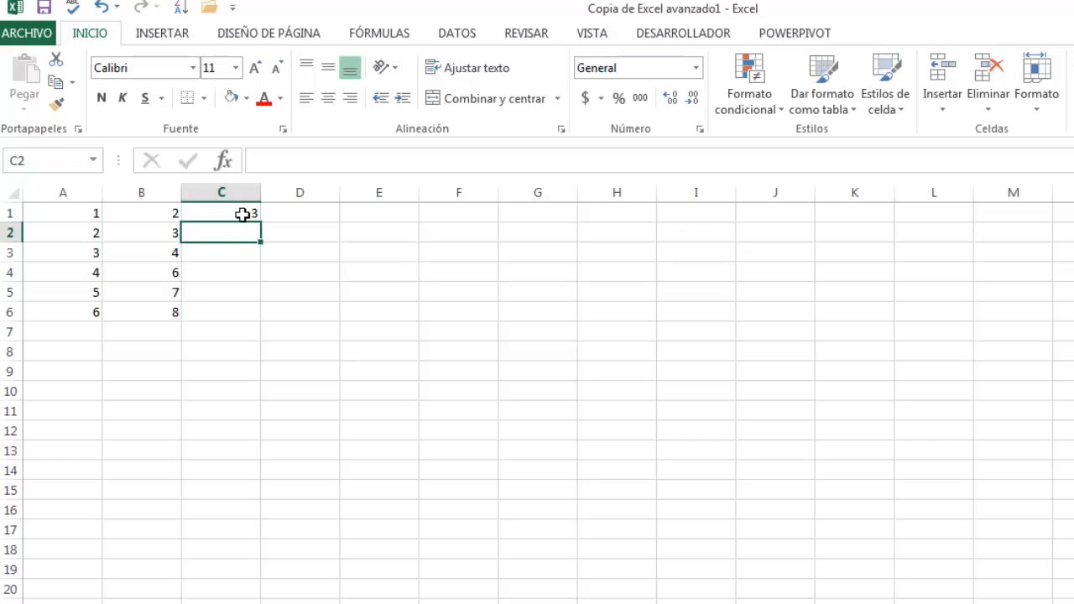
left_click(241, 214)
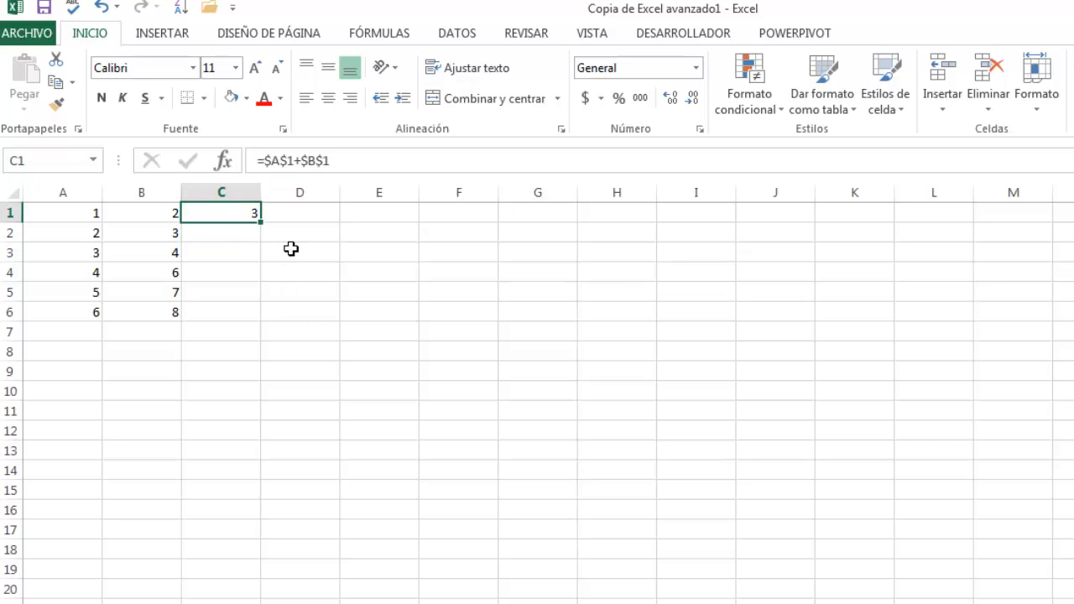
left_click_drag(261, 225, 232, 325)
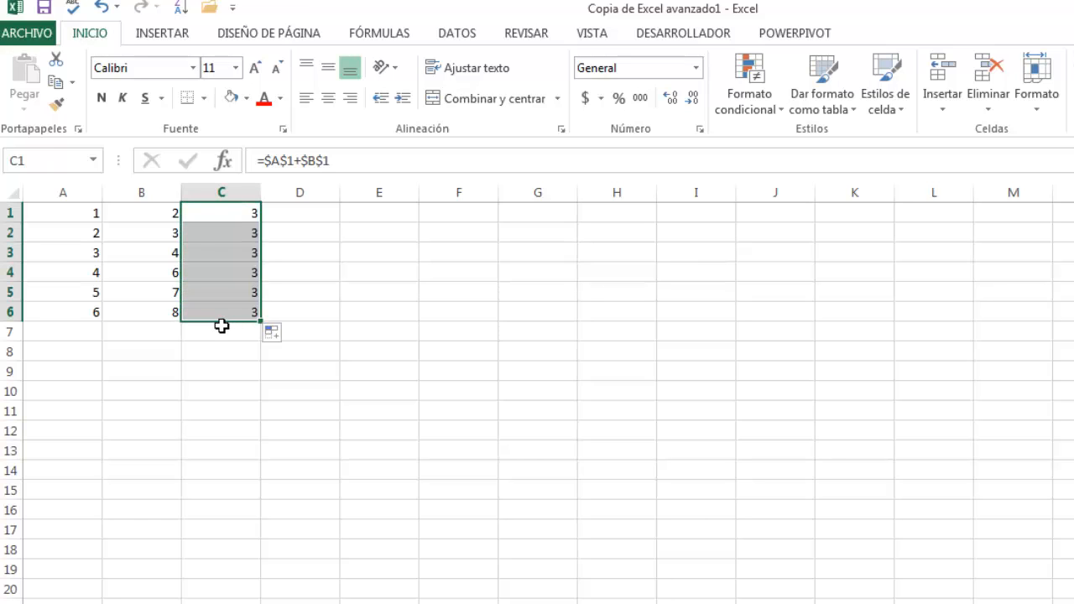
Examine the references in the filled formulas from C1 down to C6
left_click(228, 214)
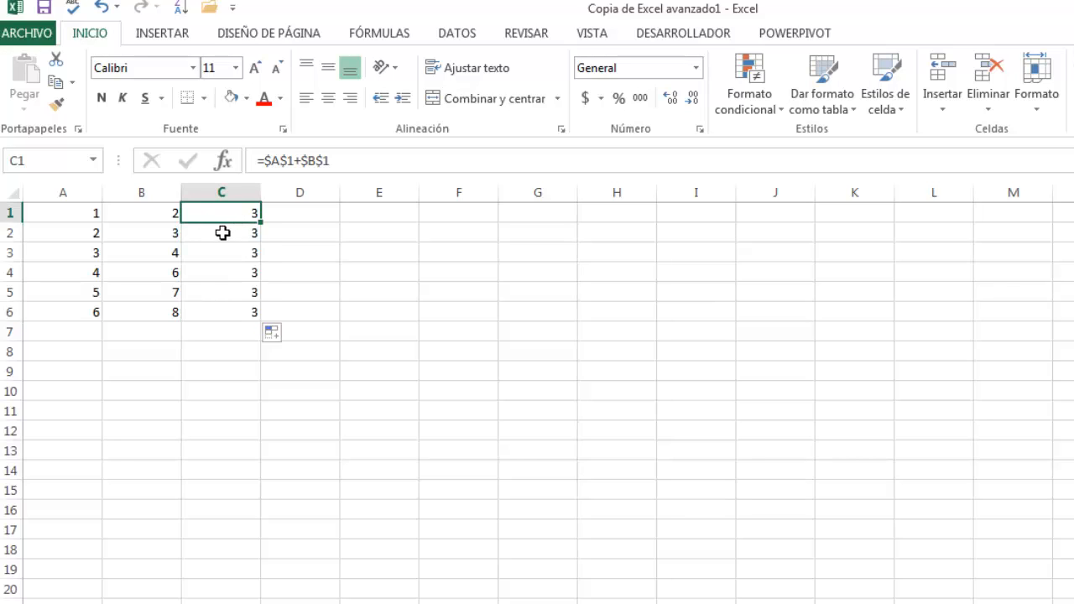
left_click(223, 233)
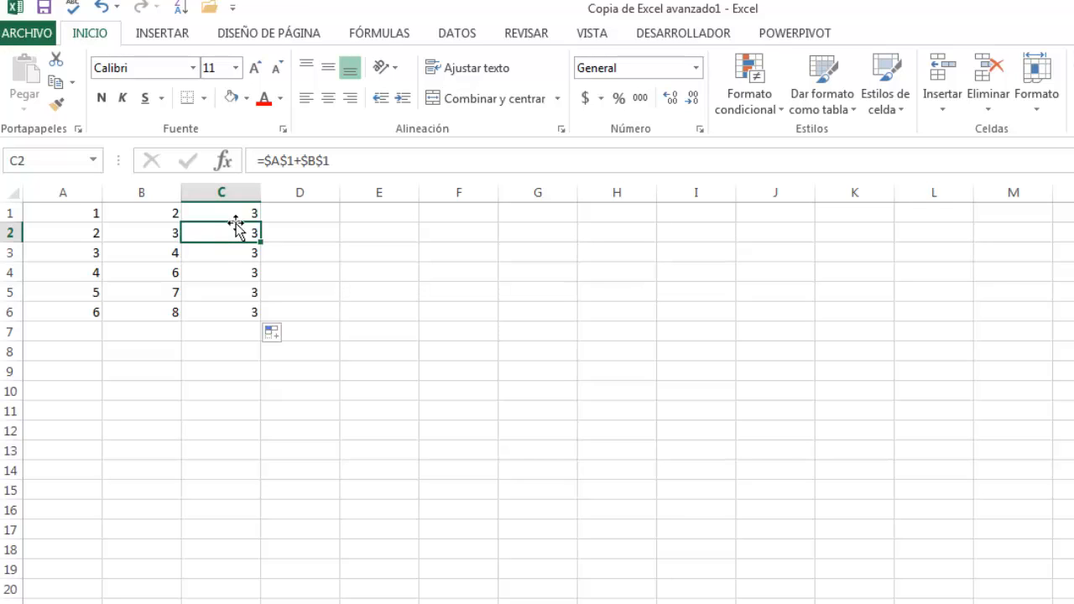
left_click(232, 211)
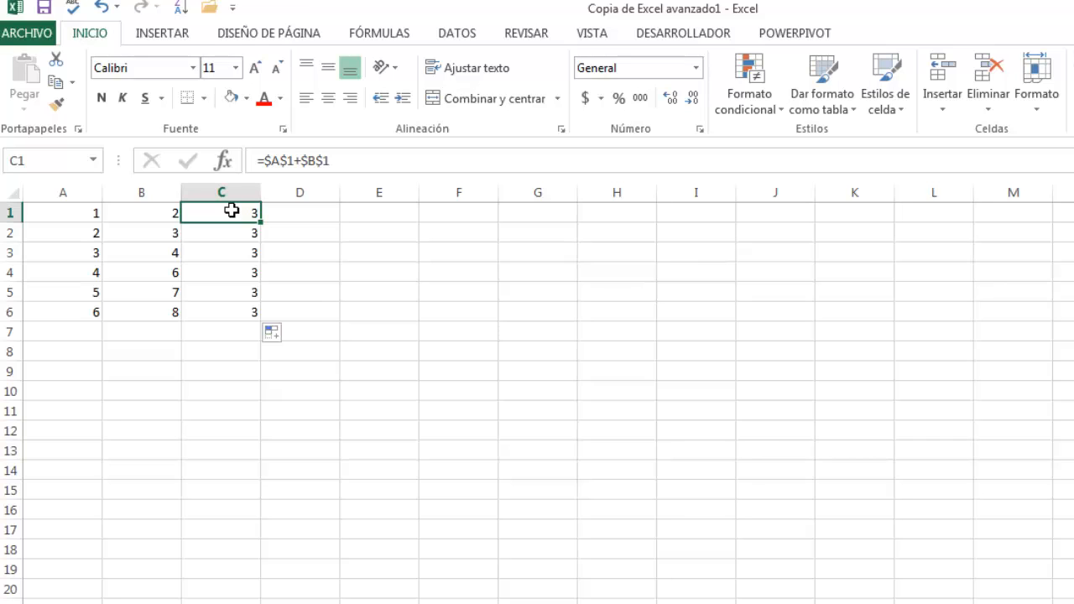
left_click(222, 232)
left_click(217, 251)
left_click(215, 273)
left_click(219, 295)
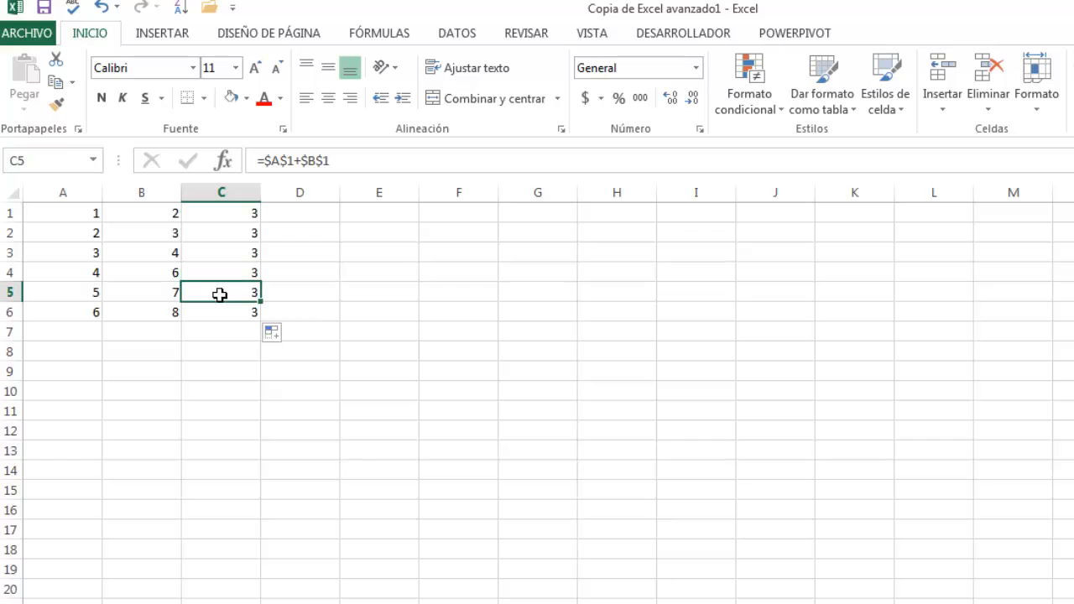
left_click(225, 311)
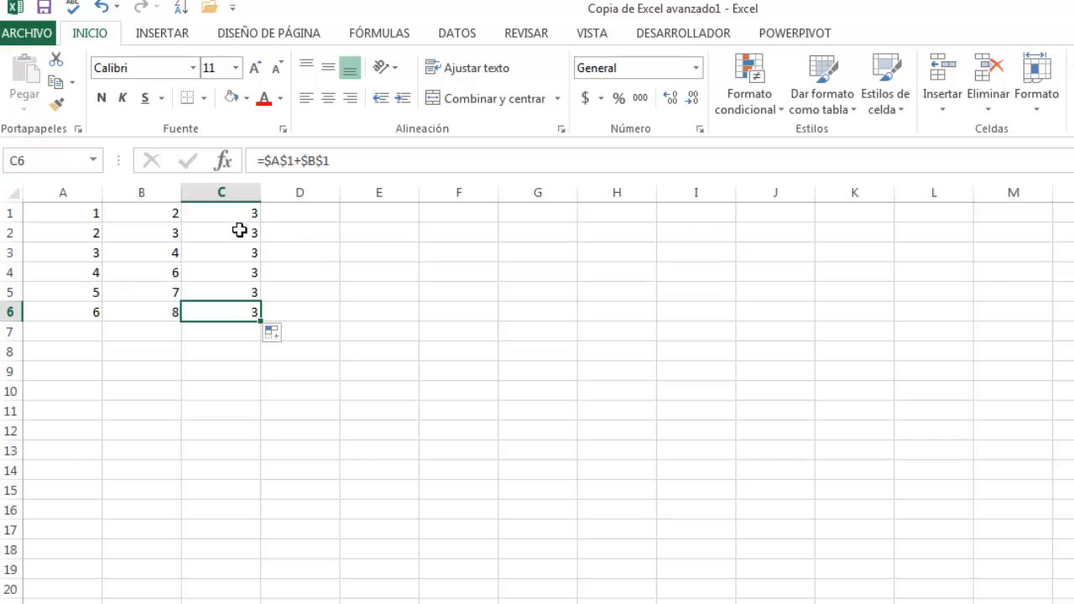
Fill the C1 formula across to H1 and check the references in the copied formulas
left_click(241, 212)
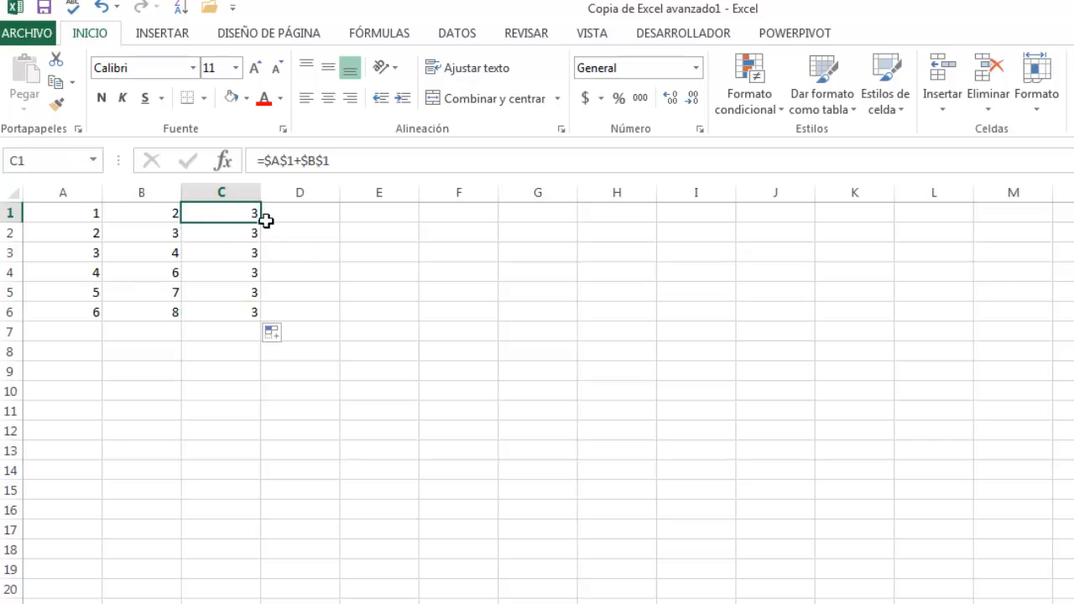
left_click_drag(262, 222, 646, 220)
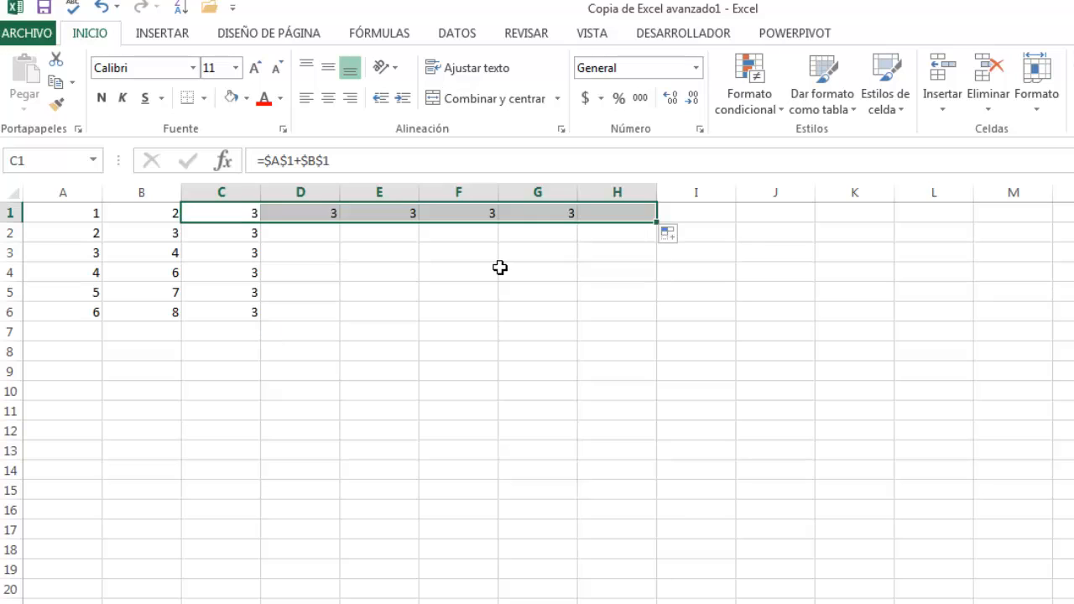
left_click(303, 212)
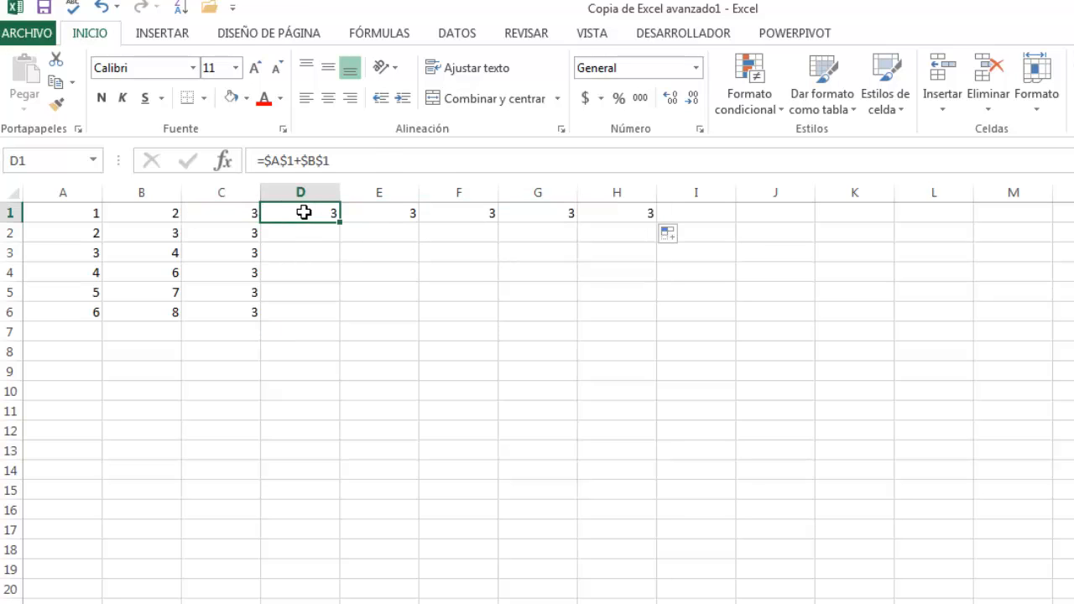
left_click(399, 214)
left_click(458, 215)
left_click(570, 213)
left_click(626, 213)
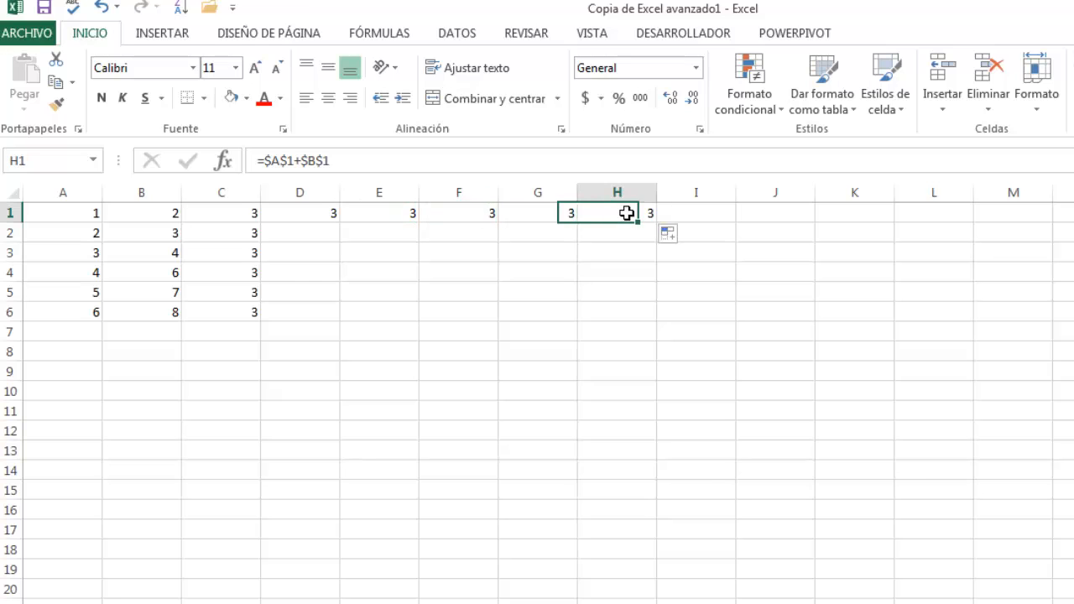
Undo both fills and the absolute formula entry in C1
left_click(292, 214)
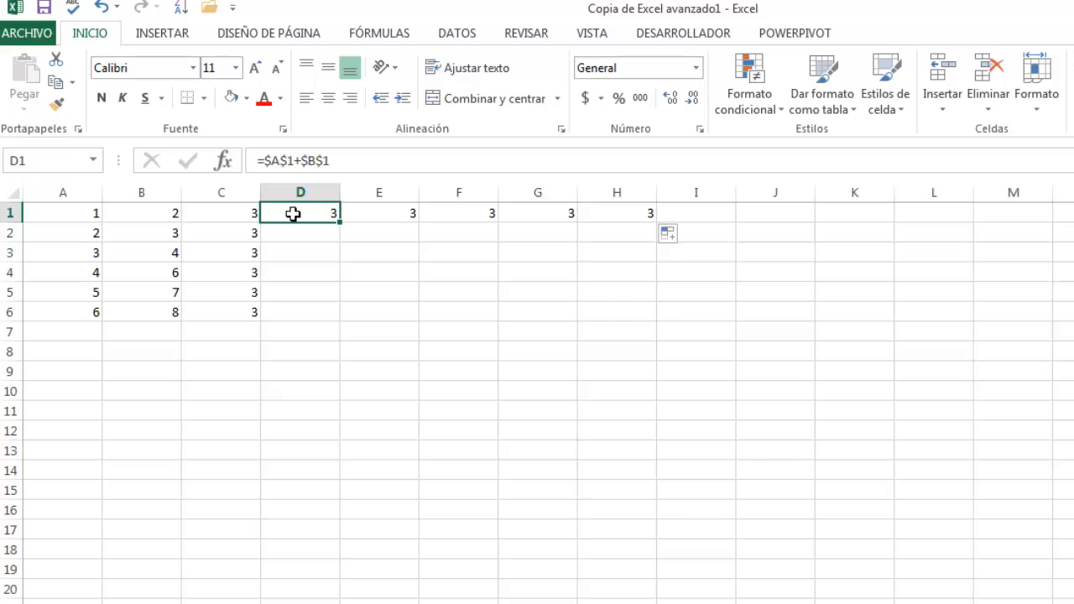
key("ctrl+z")
key("ctrl+z")
key("ctrl+z")
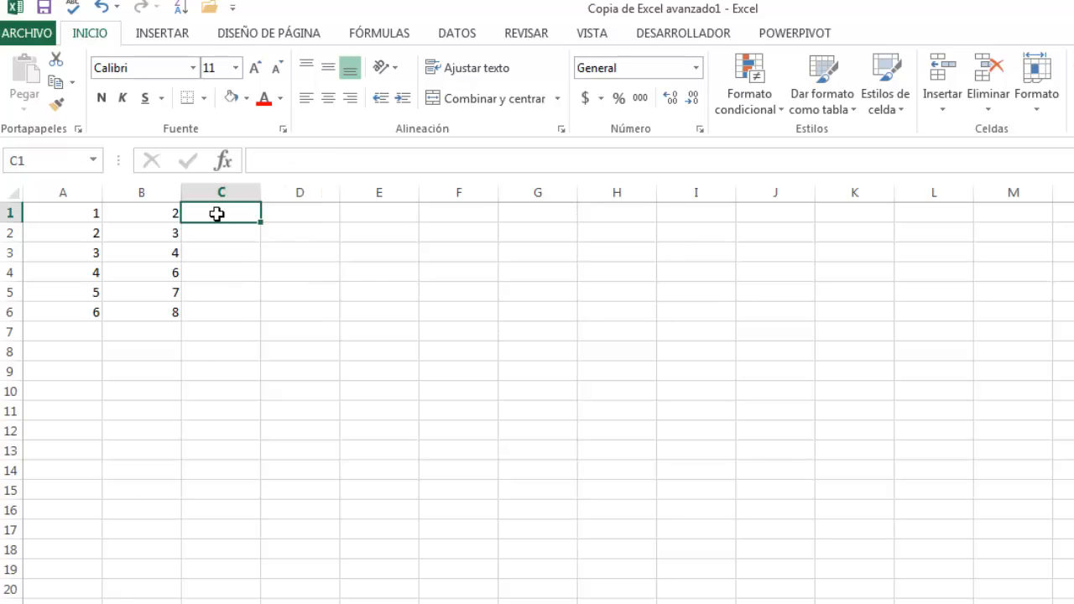
Start the formula =A1+B1 in C1 by picking cells A1 and B1 as references
type("=")
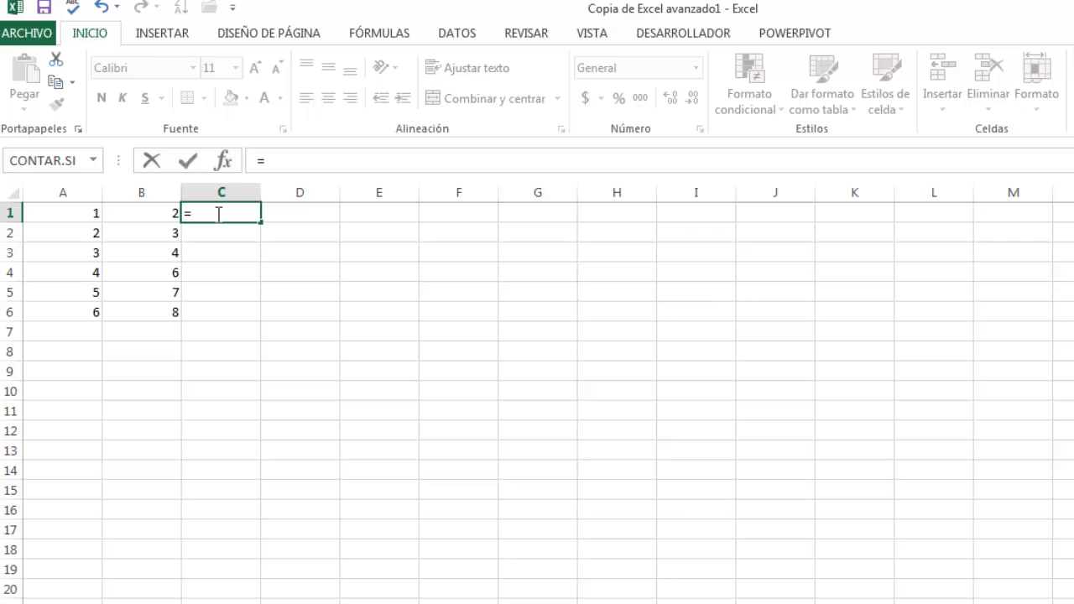
left_click(75, 217)
type("+")
left_click(149, 213)
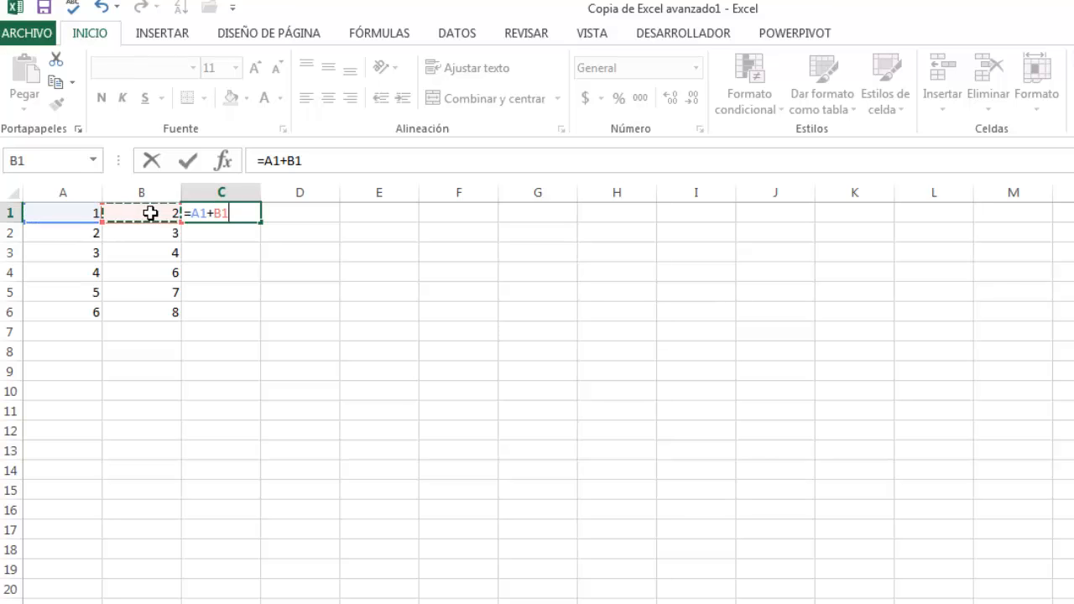
Lock only the columns of both references in C1 and confirm the formula as =$A1+$B1
left_click(206, 213)
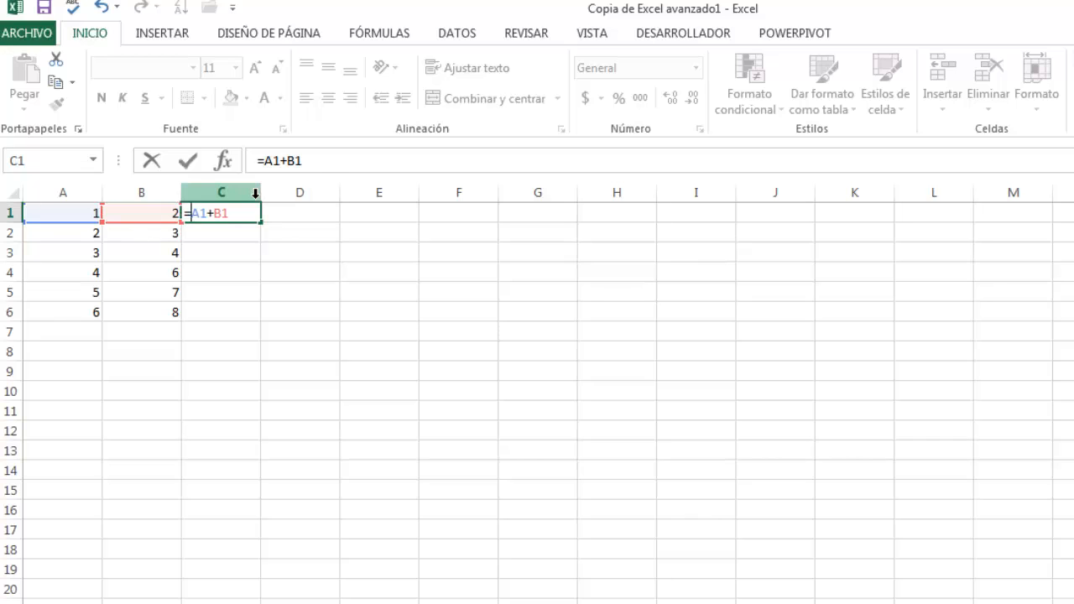
key("F4")
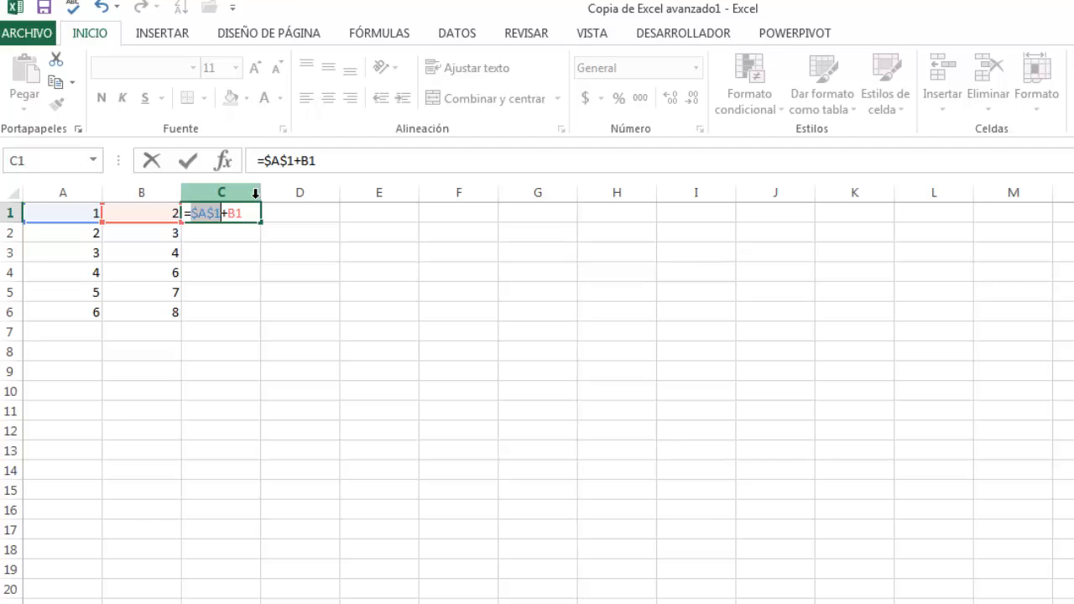
key("F4")
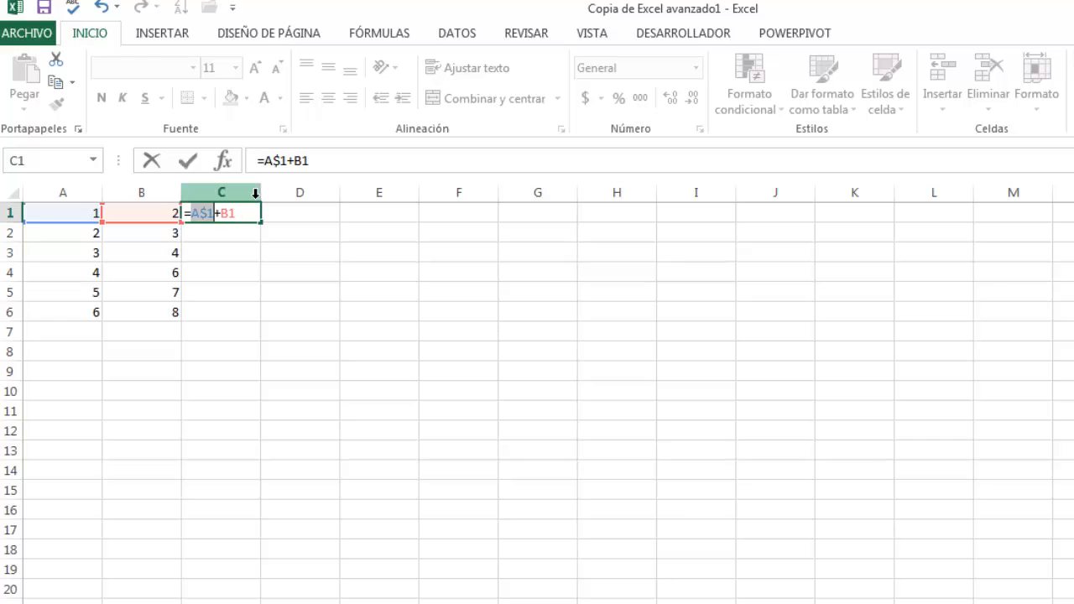
key("F4")
left_click(228, 217)
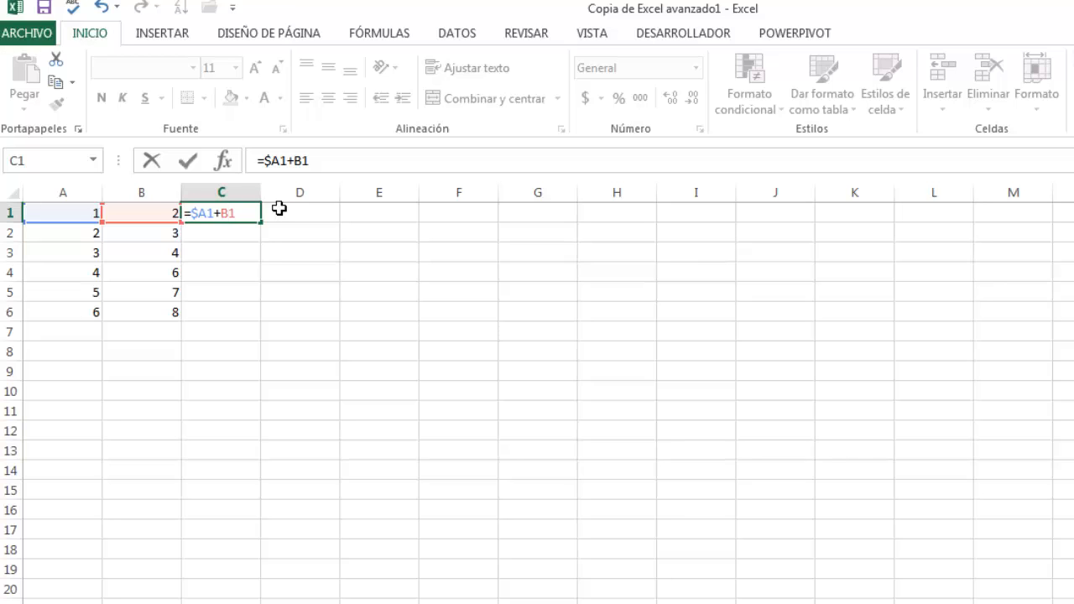
key("F4")
key("F4")
key("F4")
key("Return")
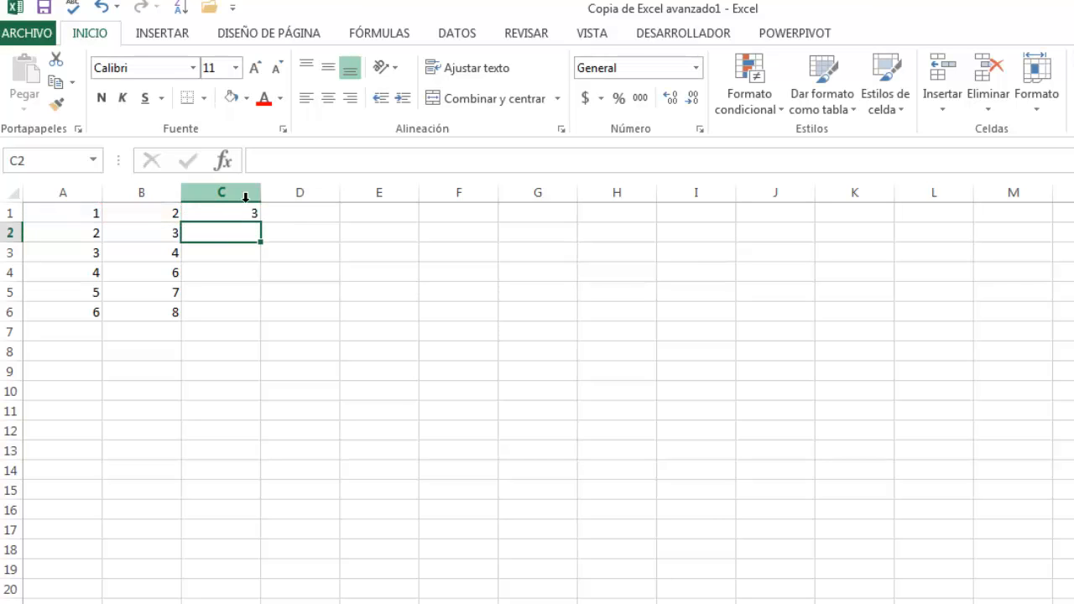
Fill the mixed-reference formula in C1 down through C6 and check the copied formulas
left_click(241, 212)
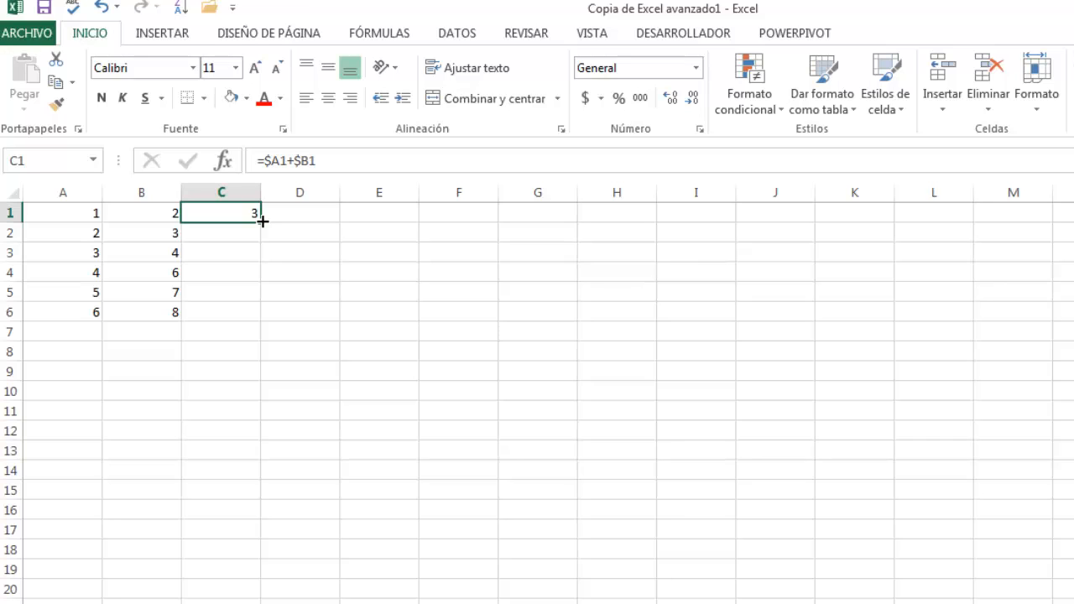
left_click_drag(261, 222, 254, 326)
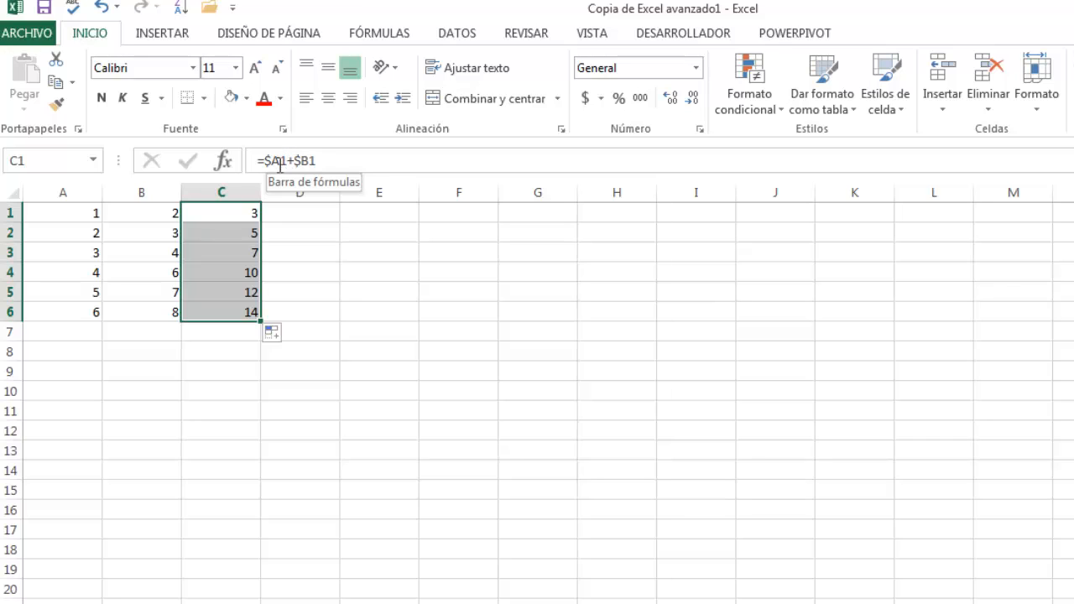
left_click(233, 232)
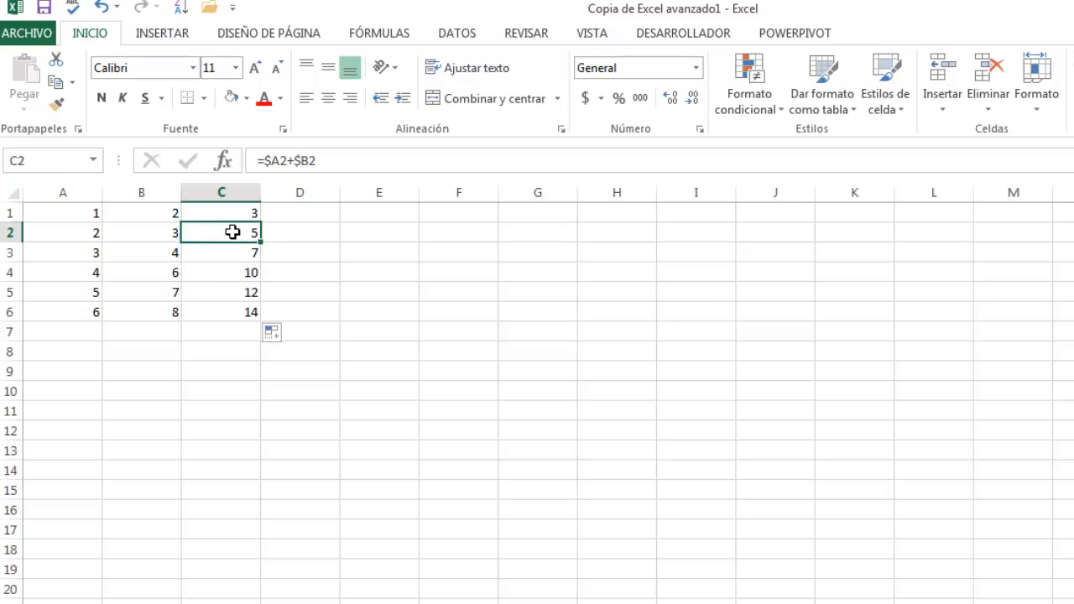
left_click(234, 252)
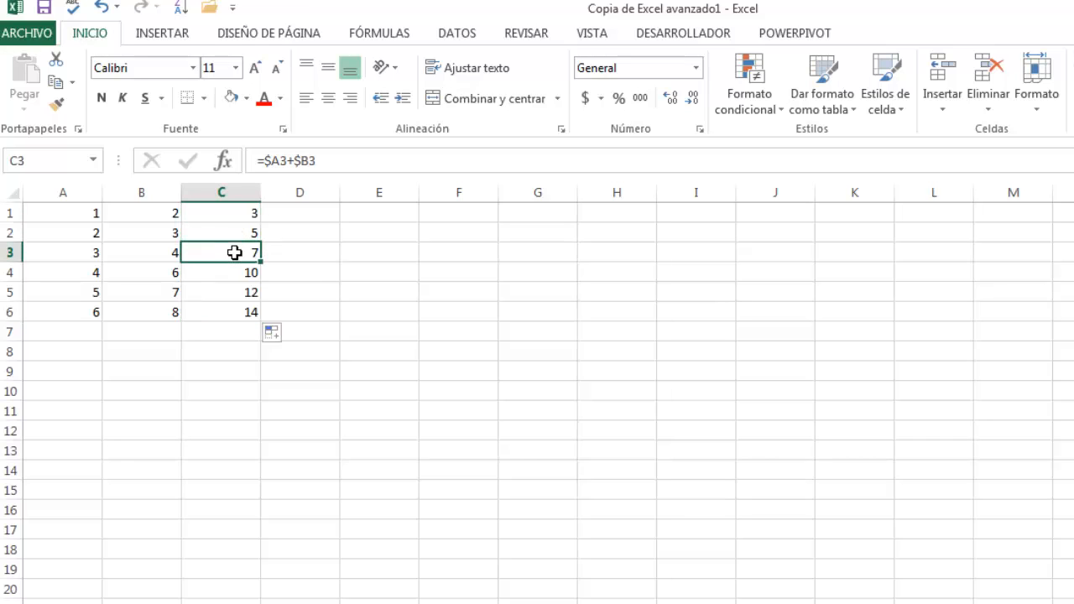
left_click(235, 270)
left_click(232, 292)
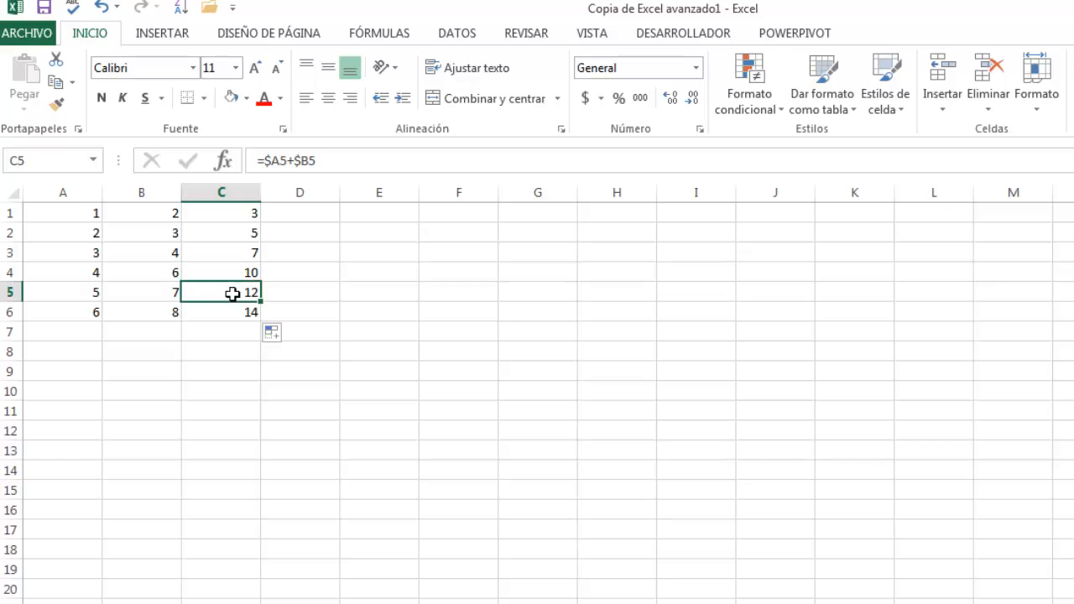
left_click(233, 306)
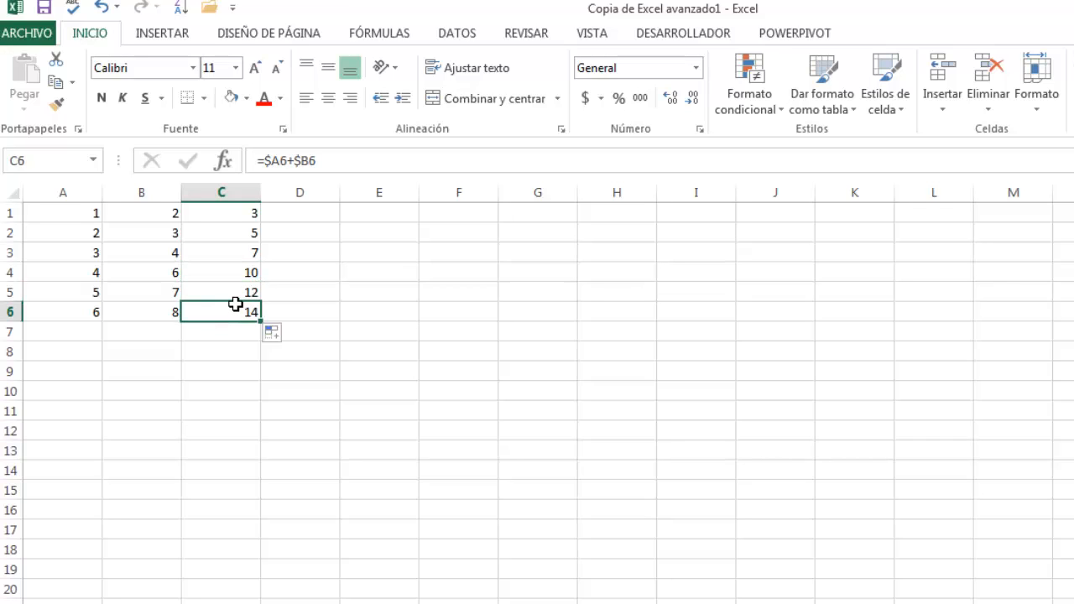
Fill the C1 formula across to G1 and check the references in D1 through G1
left_click(240, 212)
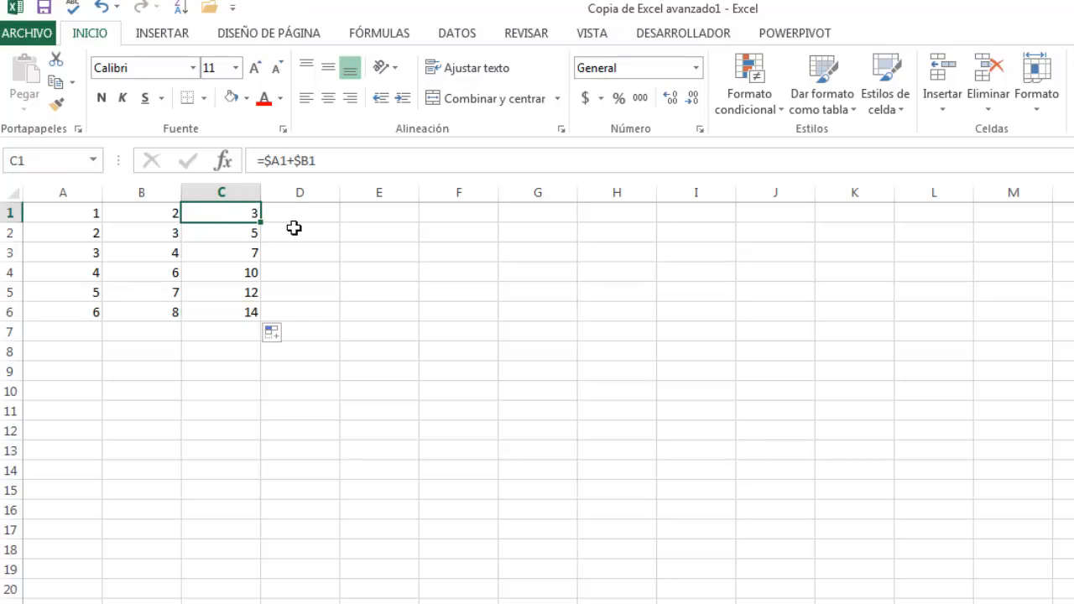
left_click_drag(264, 222, 597, 225)
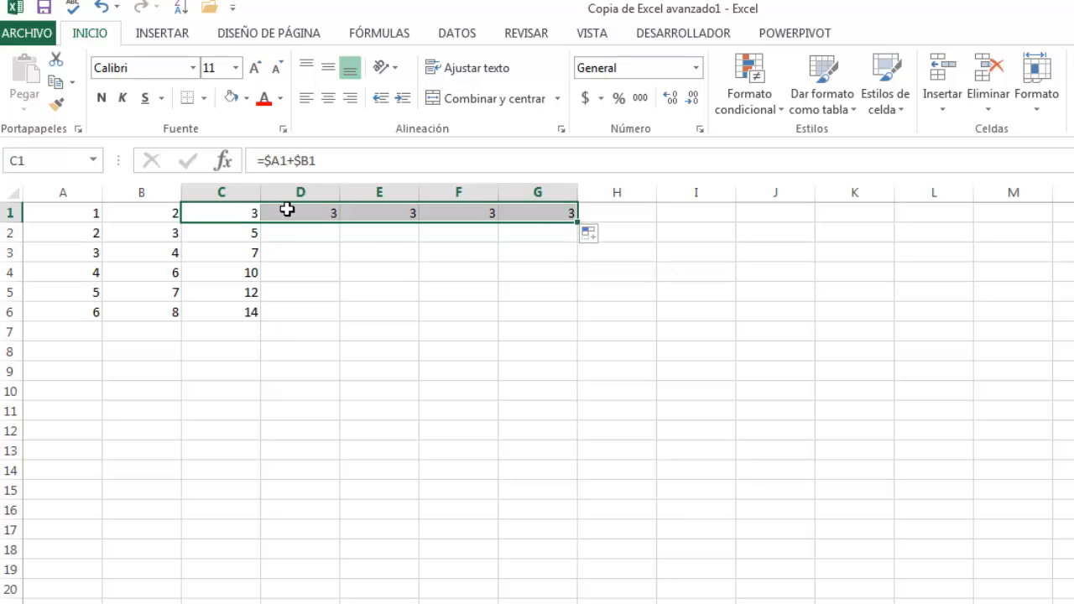
left_click(248, 215)
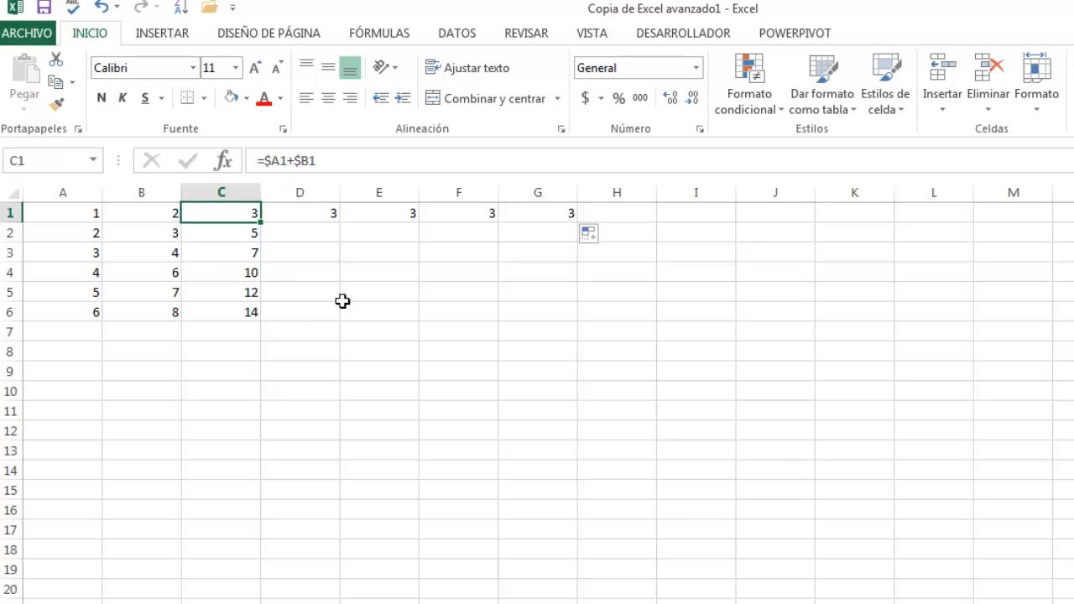
left_click(321, 214)
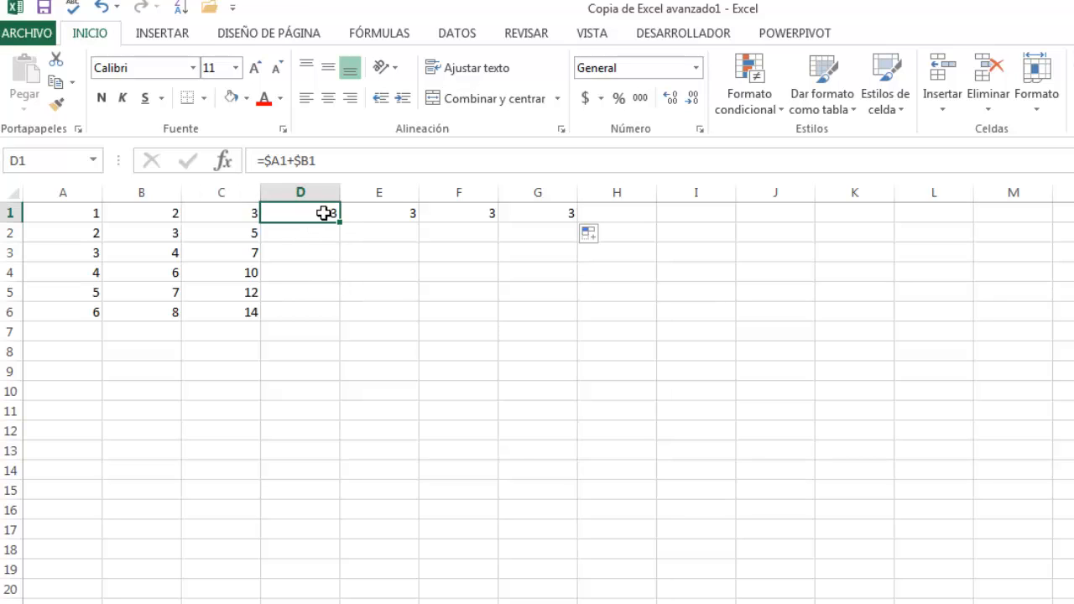
left_click(391, 213)
left_click(466, 213)
left_click(534, 213)
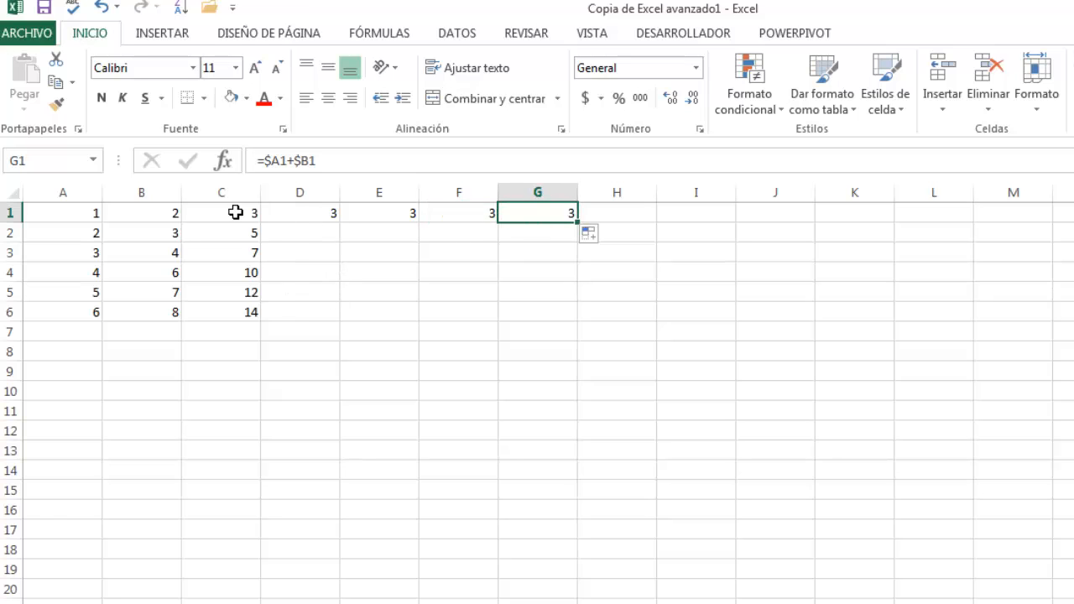
Fill the formulas in D1:G1 down through row 6 and check the copies in D2 and D3
left_click_drag(314, 213, 579, 218)
left_click_drag(561, 275, 552, 323)
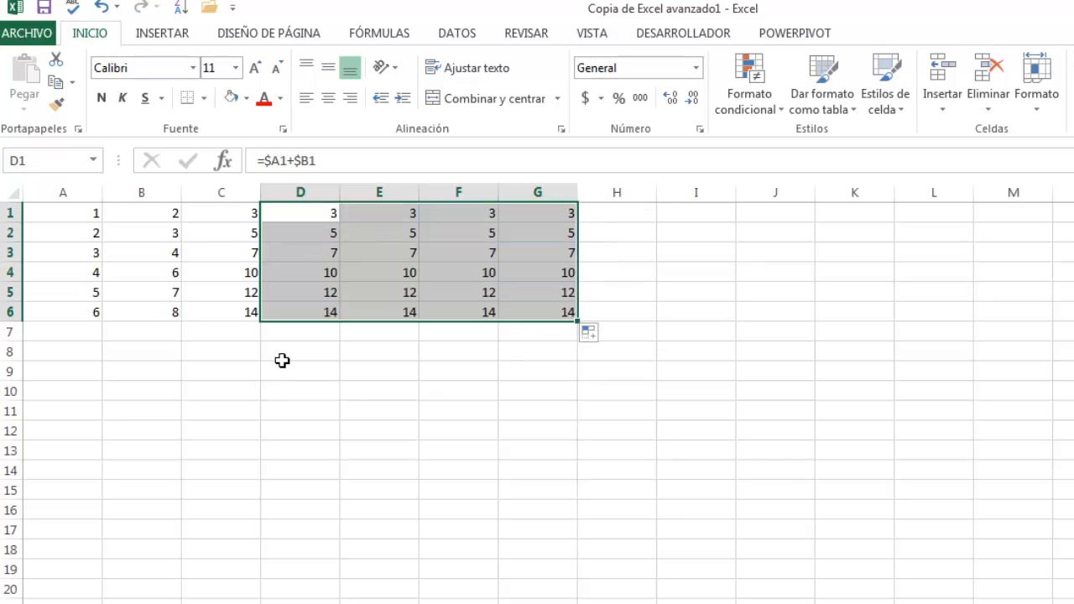
left_click(304, 230)
left_click(319, 254)
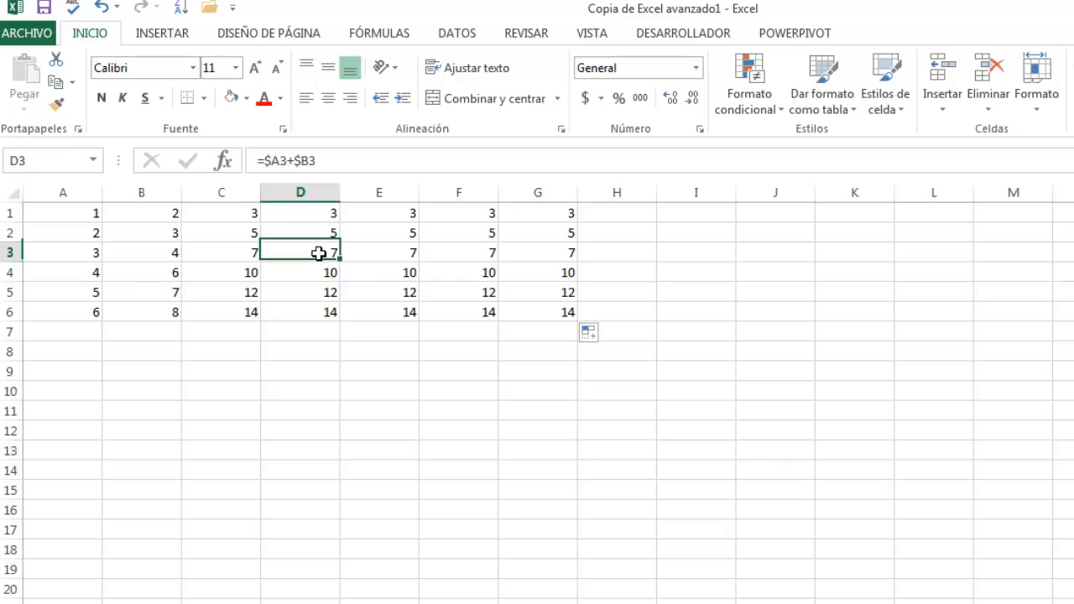
Check the references of the copied formulas in D4, D5 and D6
left_click(330, 273)
left_click(336, 291)
left_click(328, 313)
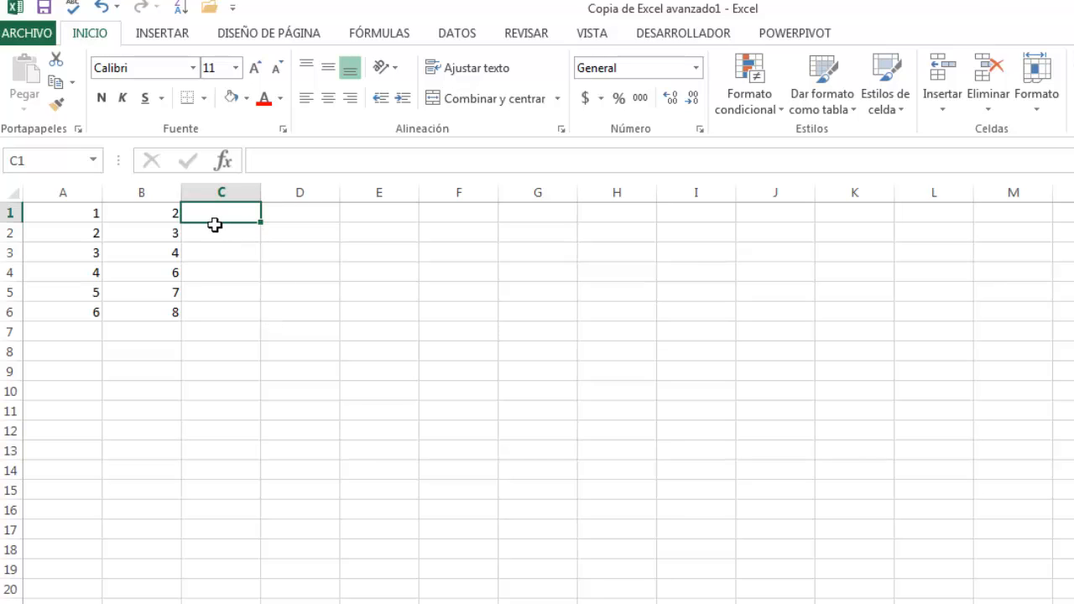
Enter the sum formula =A$1+B$1 in C1, locking only the row of both references
type("=")
left_click(84, 218)
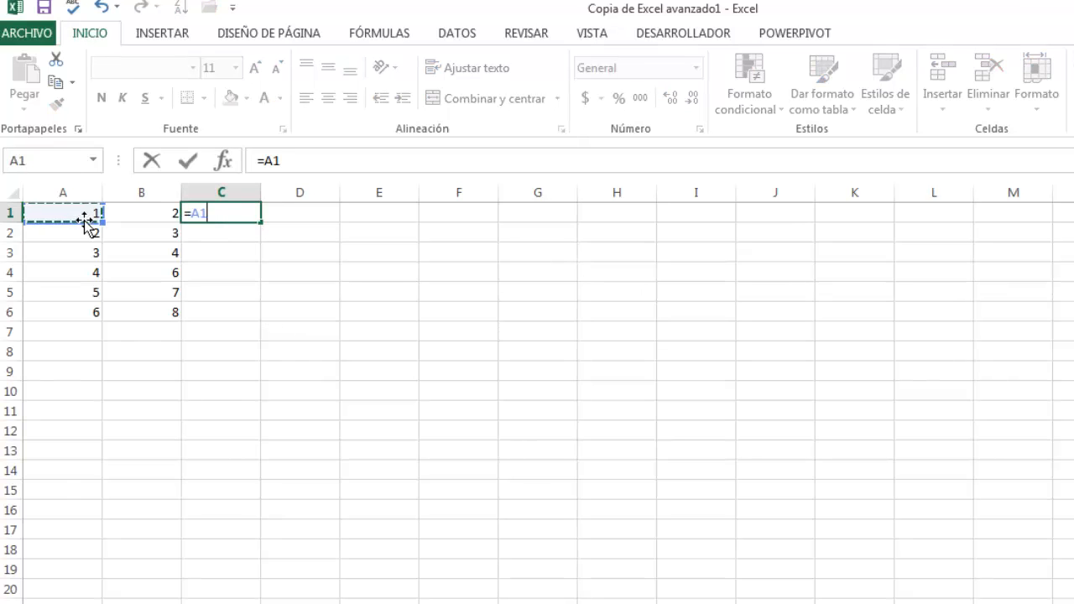
type("+")
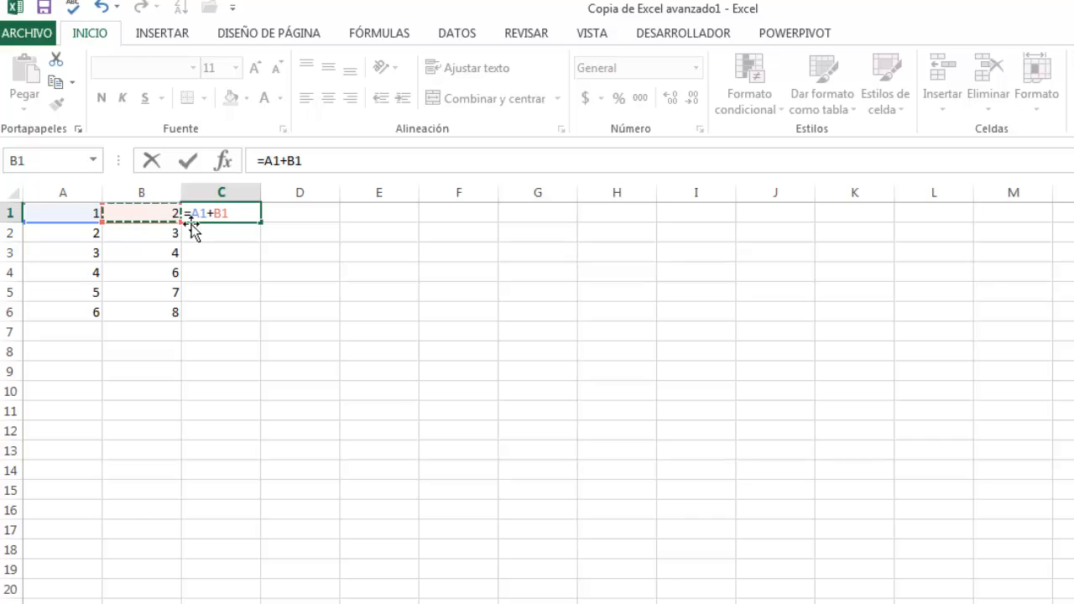
left_click(229, 220)
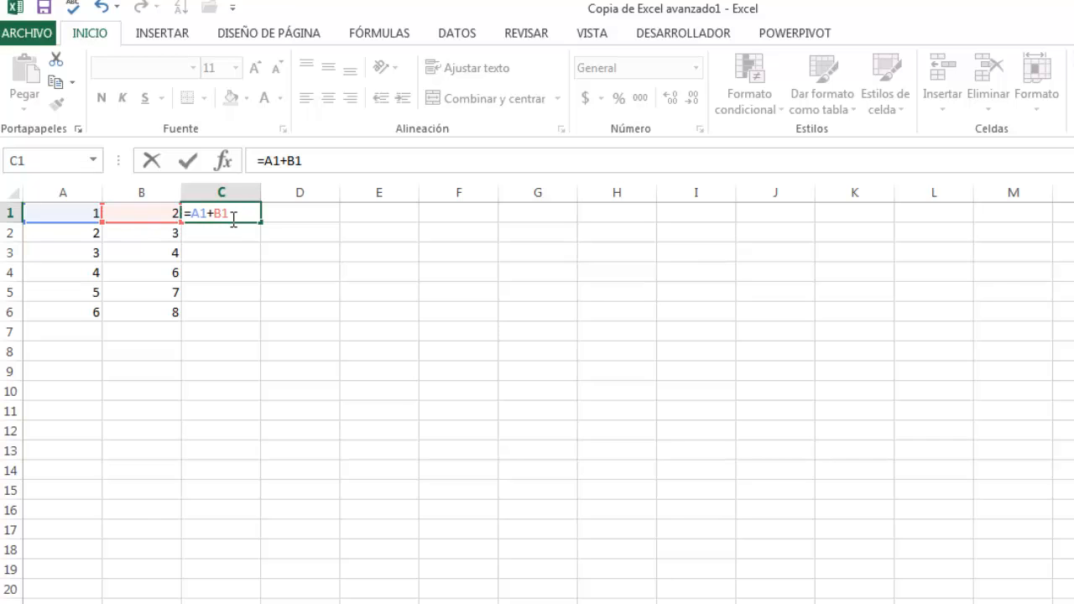
key("F4")
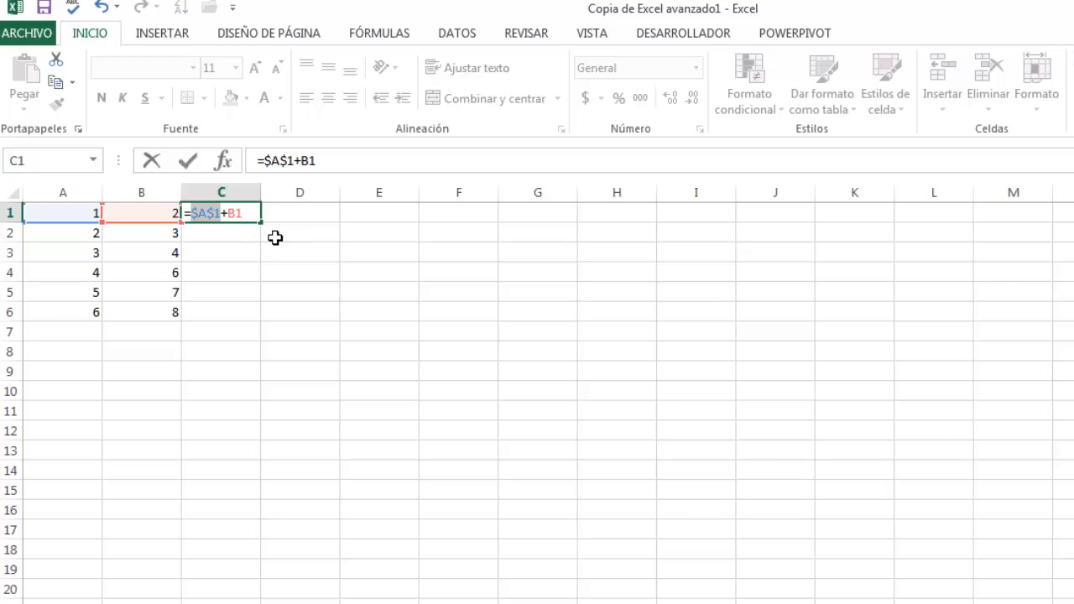
key("F4")
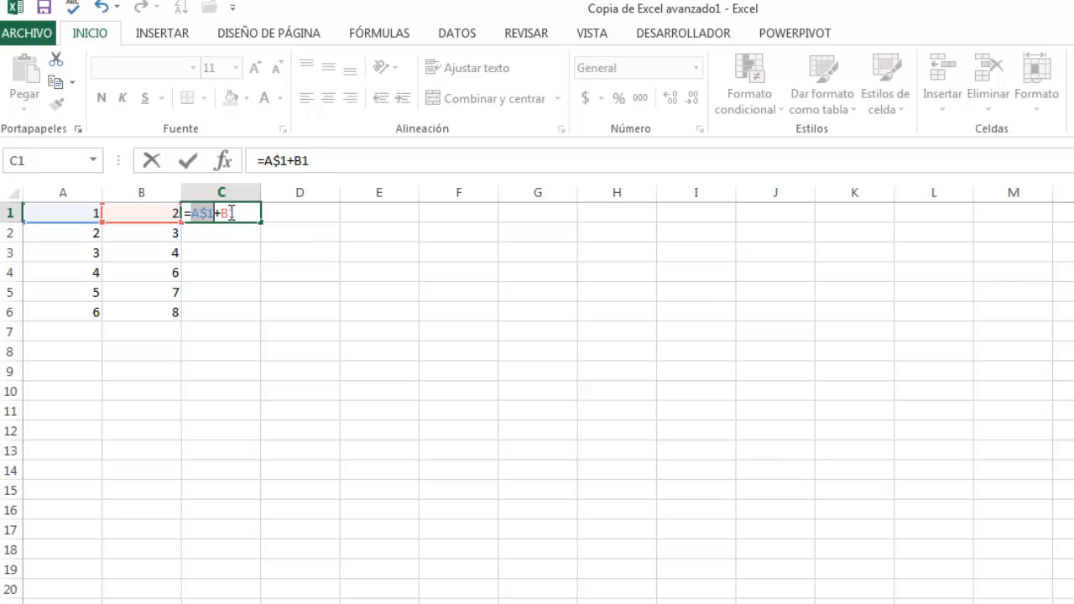
left_click(231, 213)
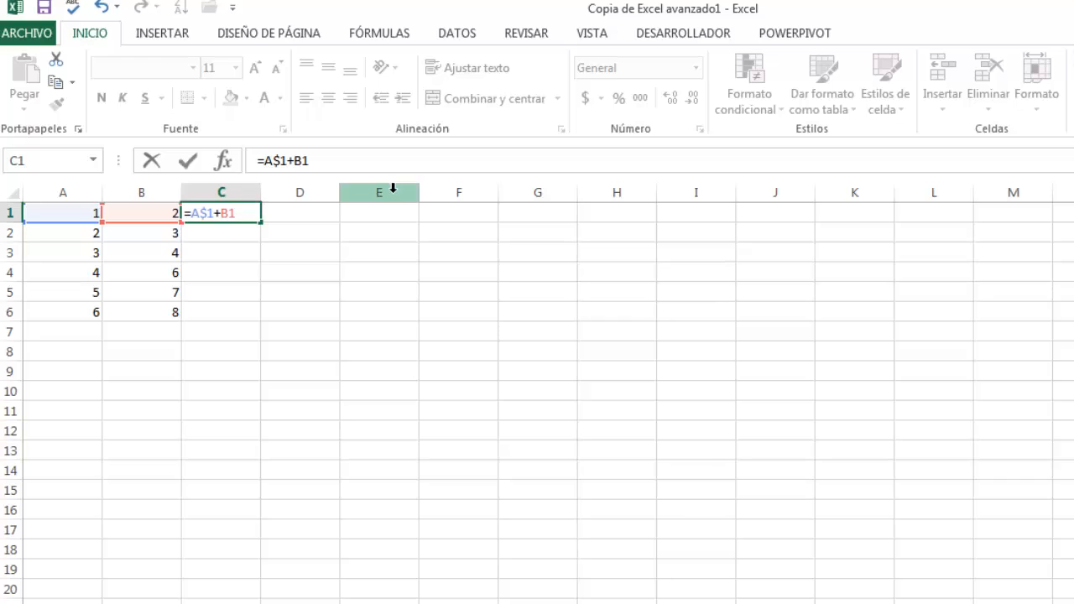
key("F4")
key("F4")
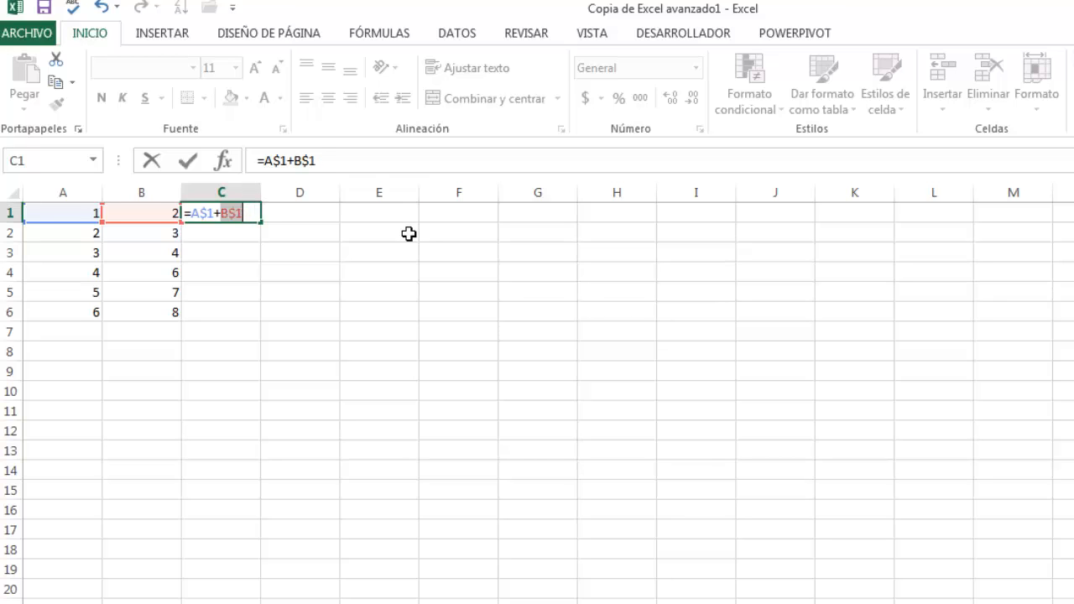
key("Return")
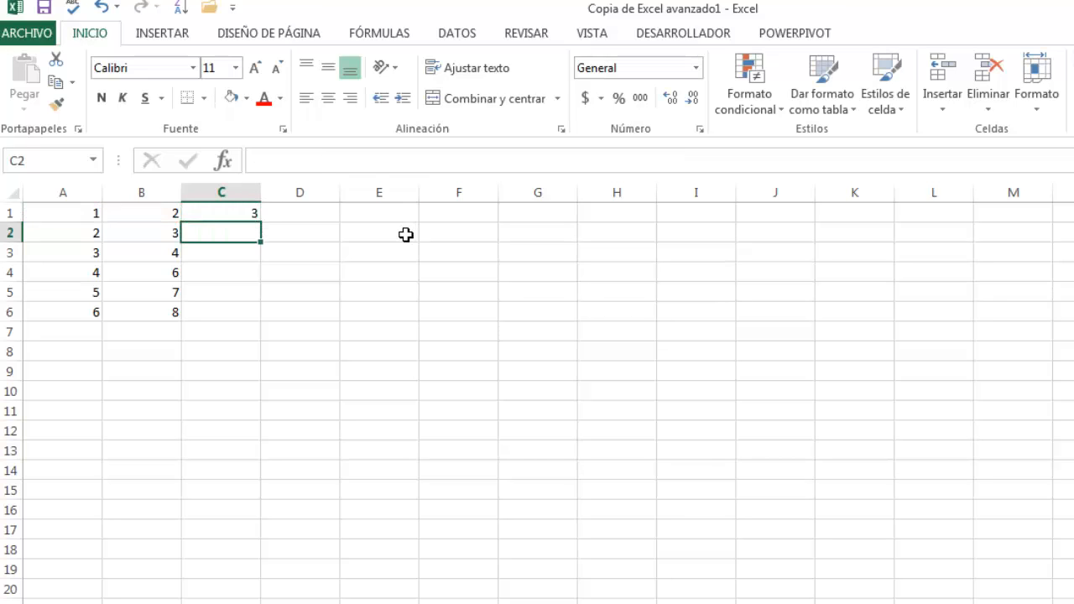
Fill the row-locked formula in C1 down through C6 and across to F1
left_click(254, 214)
left_click_drag(261, 227, 258, 320)
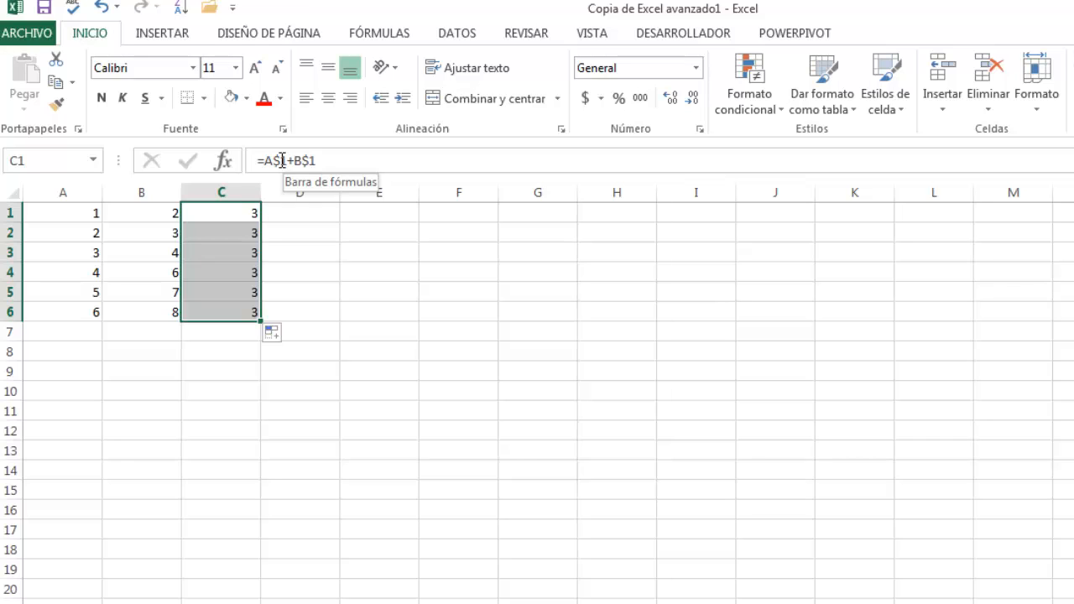
left_click(240, 211)
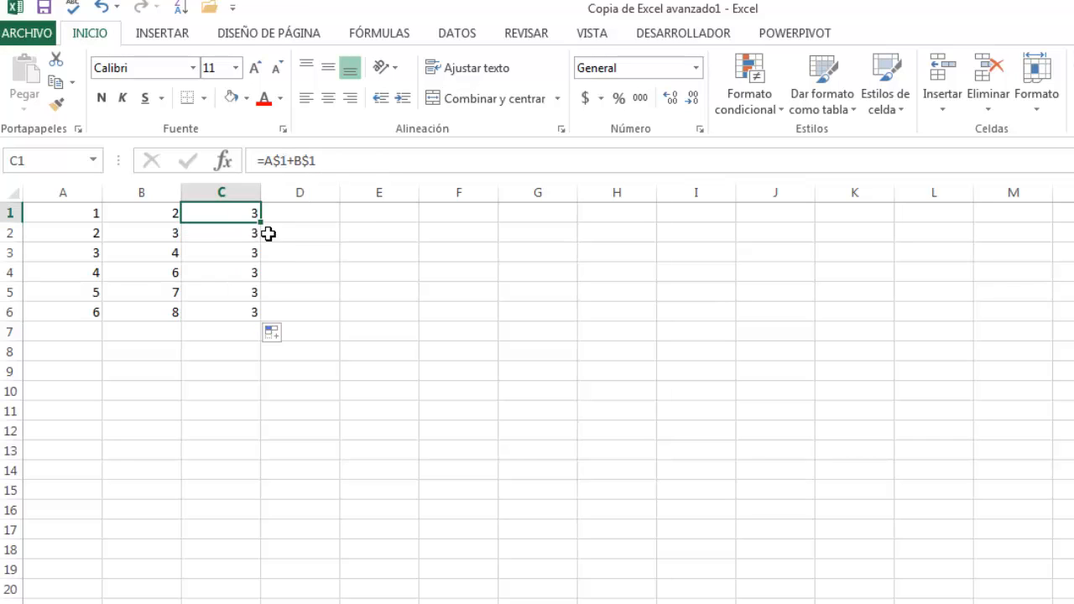
left_click_drag(262, 223, 478, 218)
Fill the formulas in C2:C6 across to column F, one row at a time
left_click(237, 234)
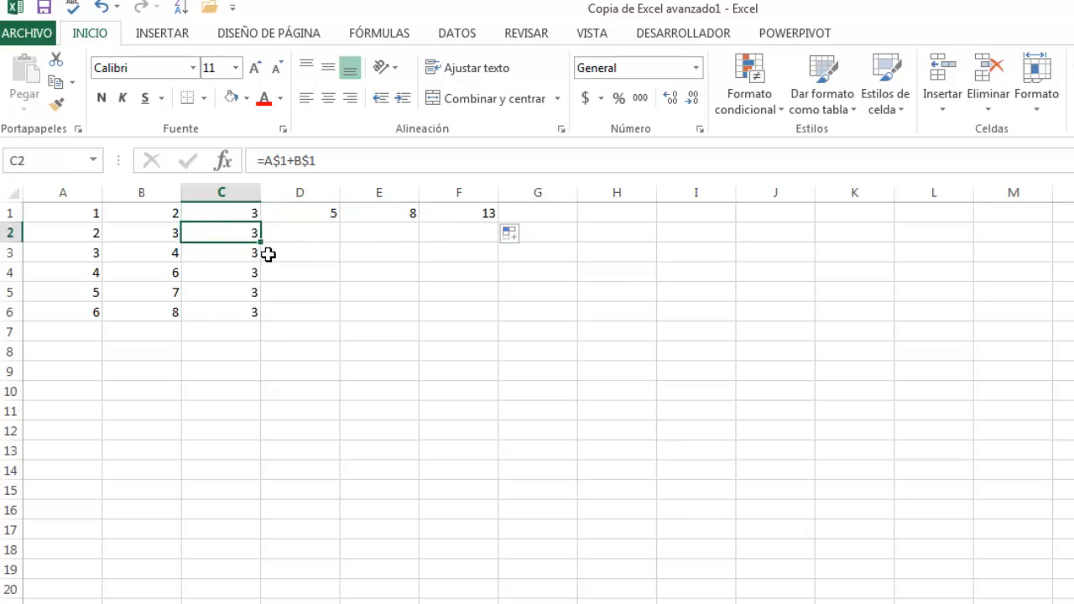
left_click_drag(260, 242, 486, 232)
left_click(233, 253)
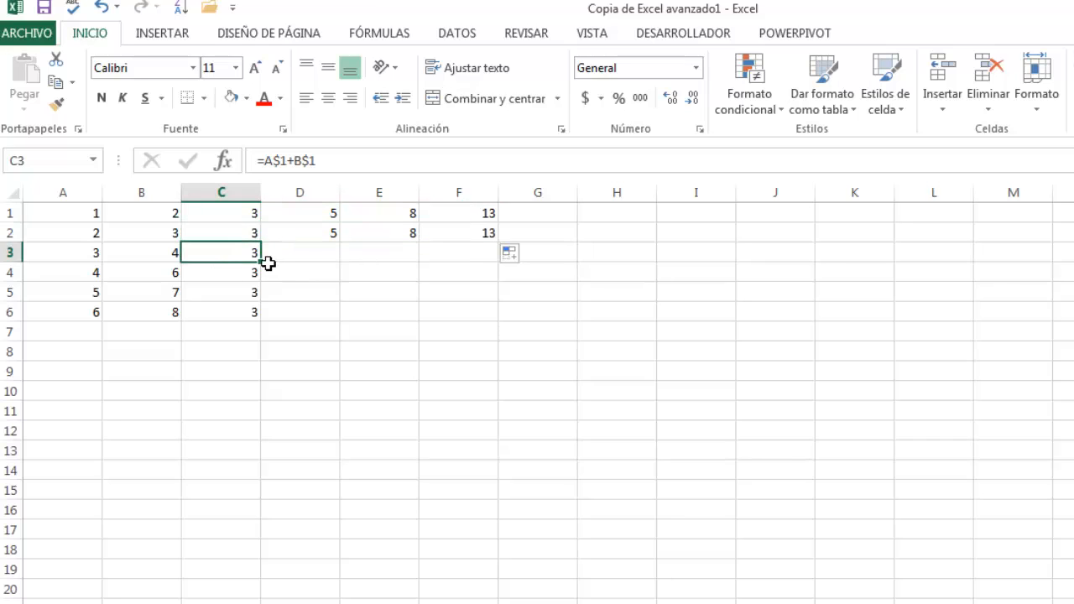
left_click_drag(260, 264, 474, 254)
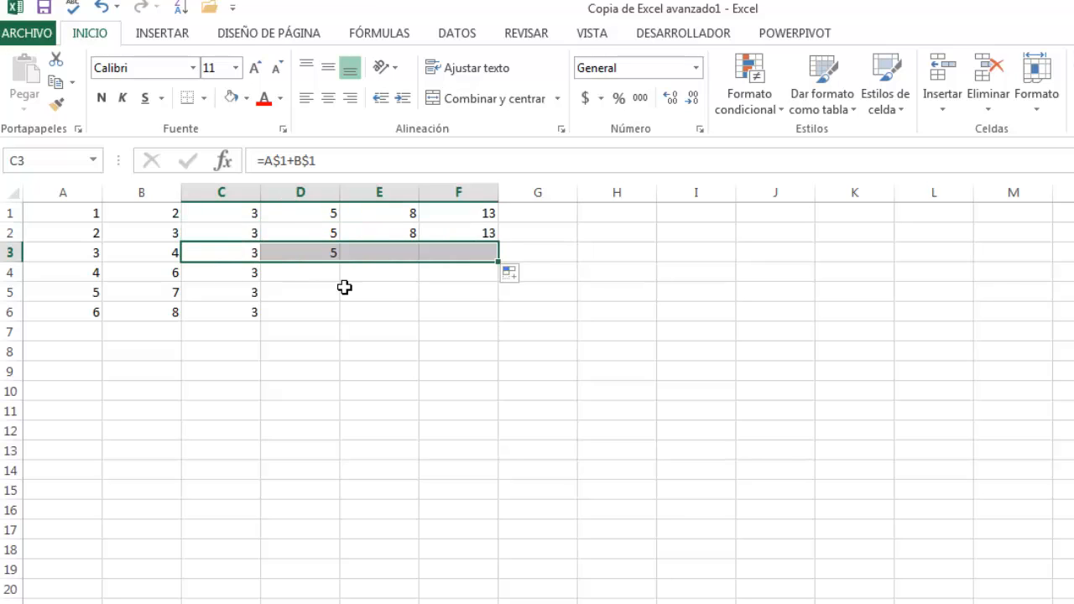
left_click(224, 275)
left_click_drag(262, 284, 486, 270)
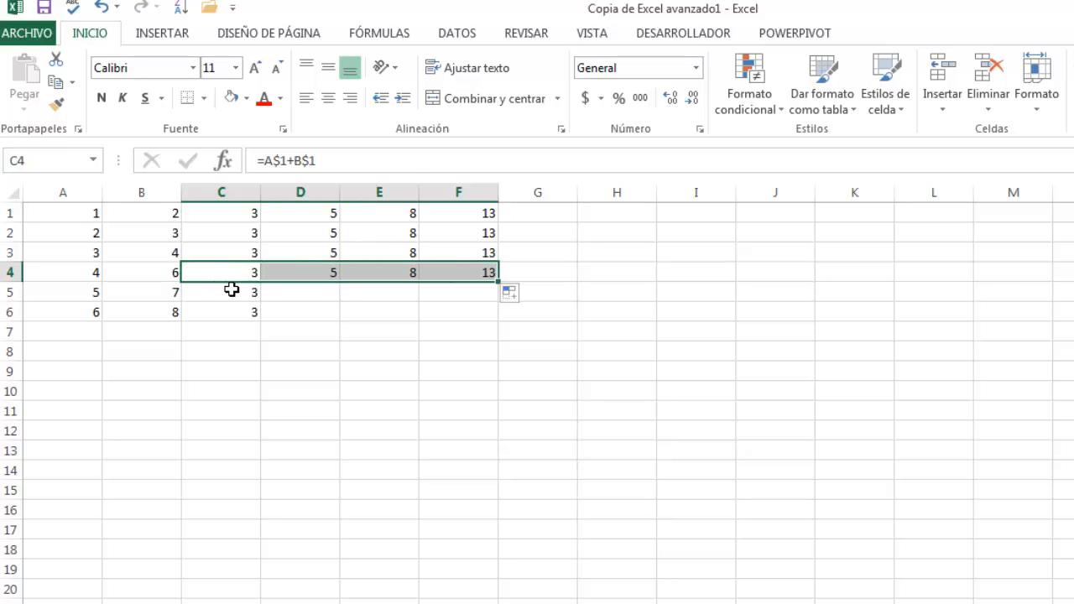
left_click(226, 289)
left_click_drag(260, 304, 487, 294)
left_click(221, 311)
left_click_drag(266, 315, 482, 314)
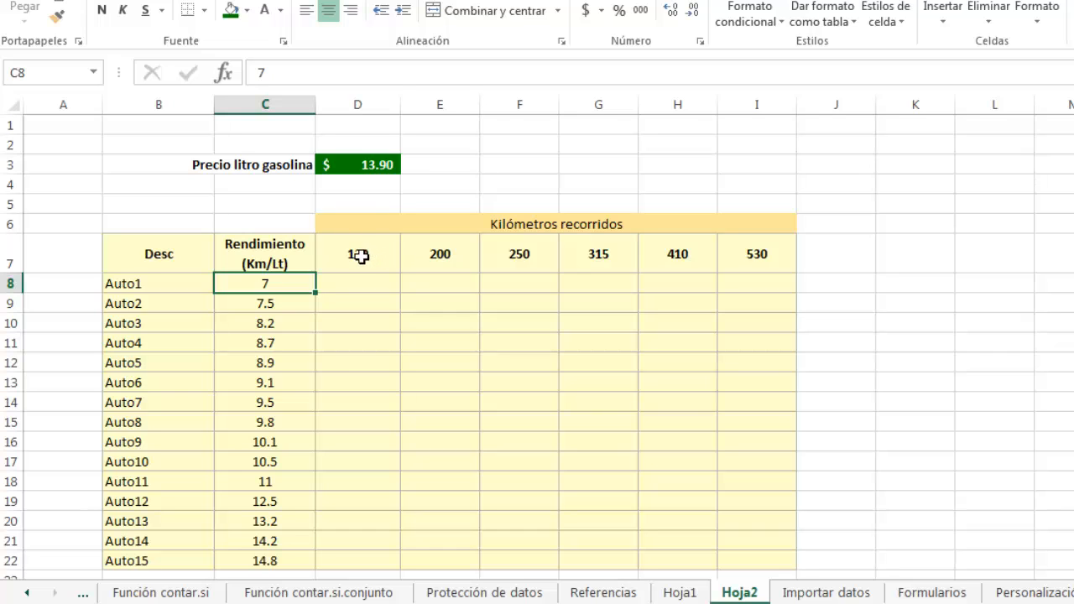
Review the empty cost cell D8, the kilometre headings in D7:I7 and the petrol price per litre in D3 on sheet Hoja2
left_click(372, 284)
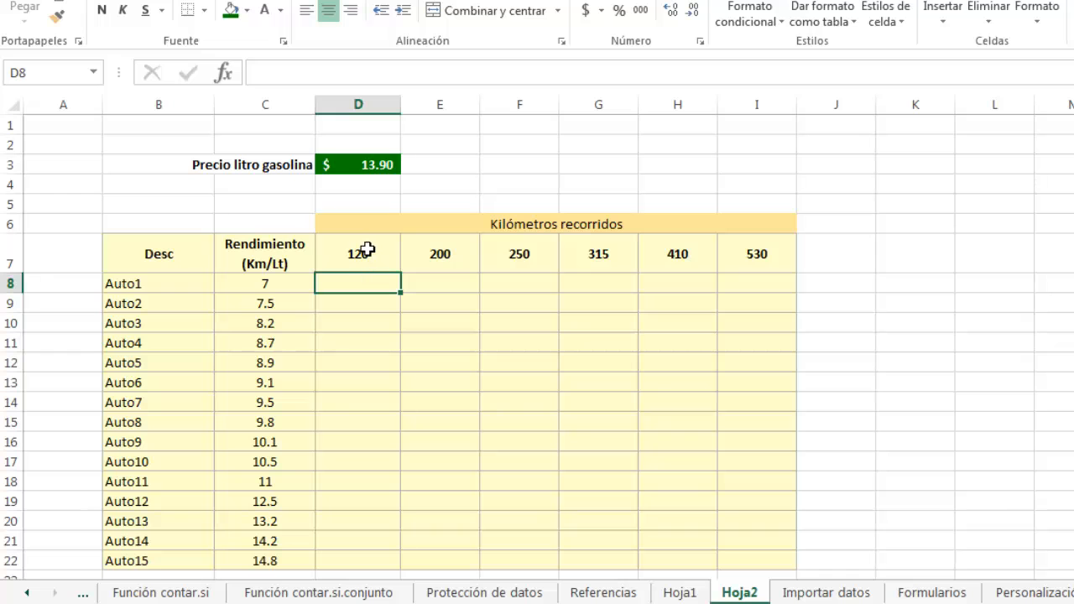
left_click(366, 248)
left_click(444, 252)
left_click(520, 246)
left_click(606, 250)
left_click(675, 251)
left_click(738, 254)
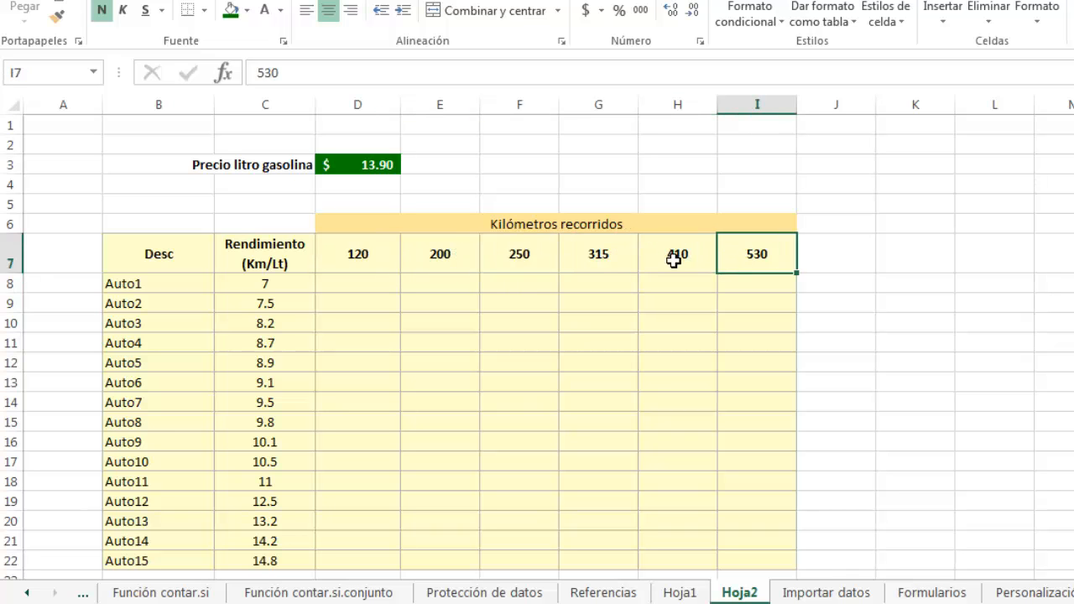
left_click(359, 166)
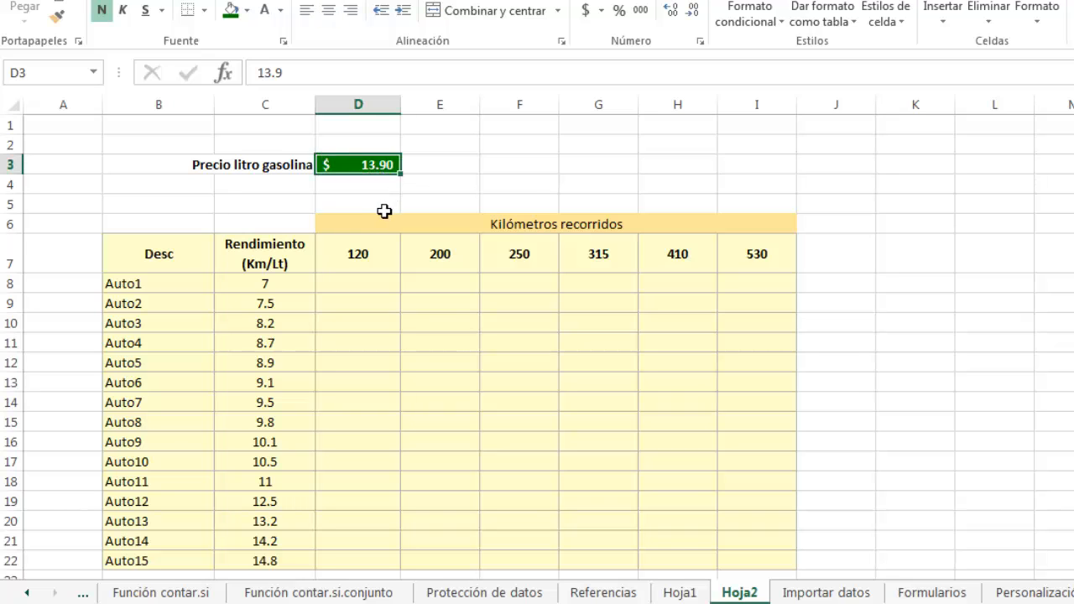
Enter the fuel cost formula =D7/C8*D3 for Auto1 in D8, dividing kilometres by fuel efficiency and multiplying by the litre price
left_click(362, 288)
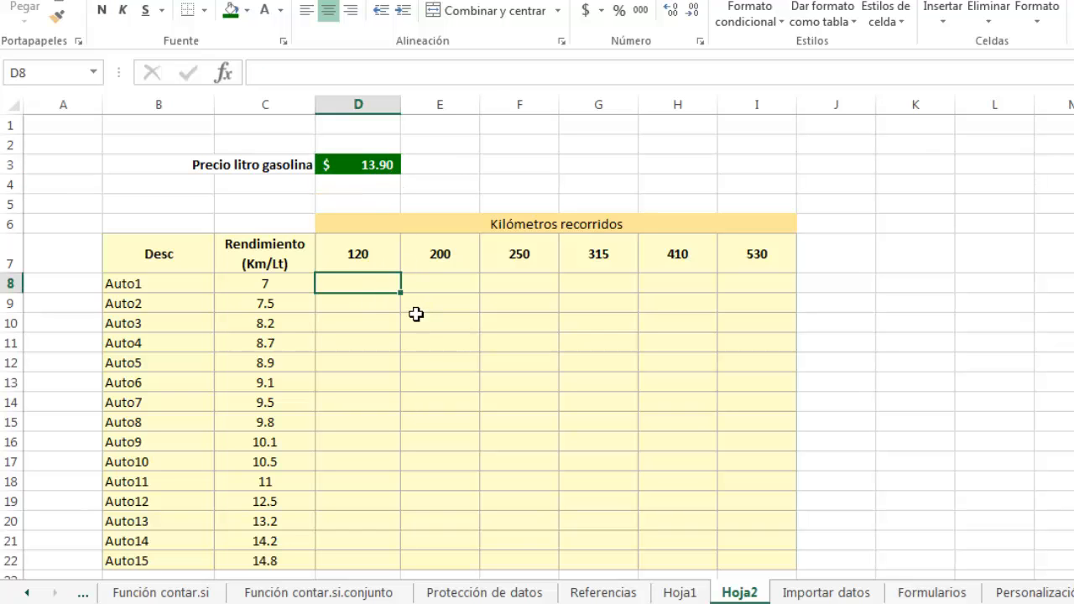
type("=")
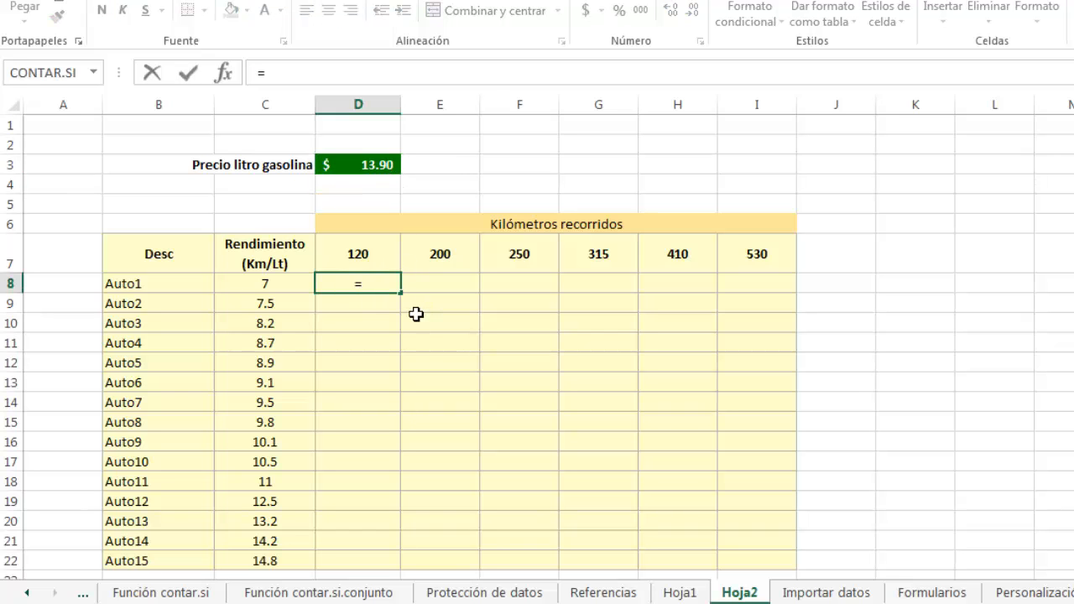
left_click(363, 251)
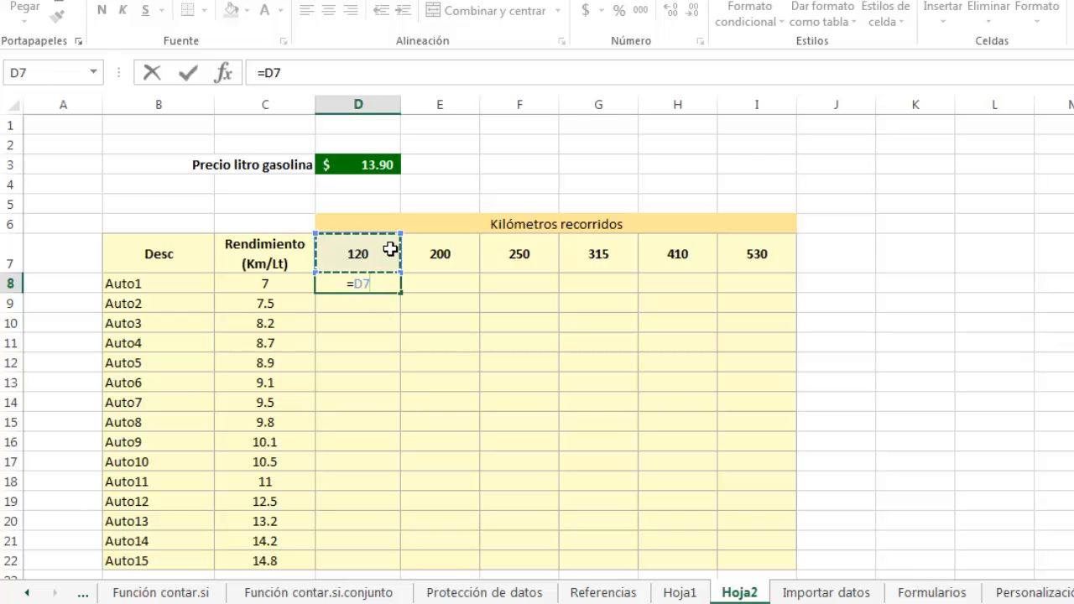
type("/")
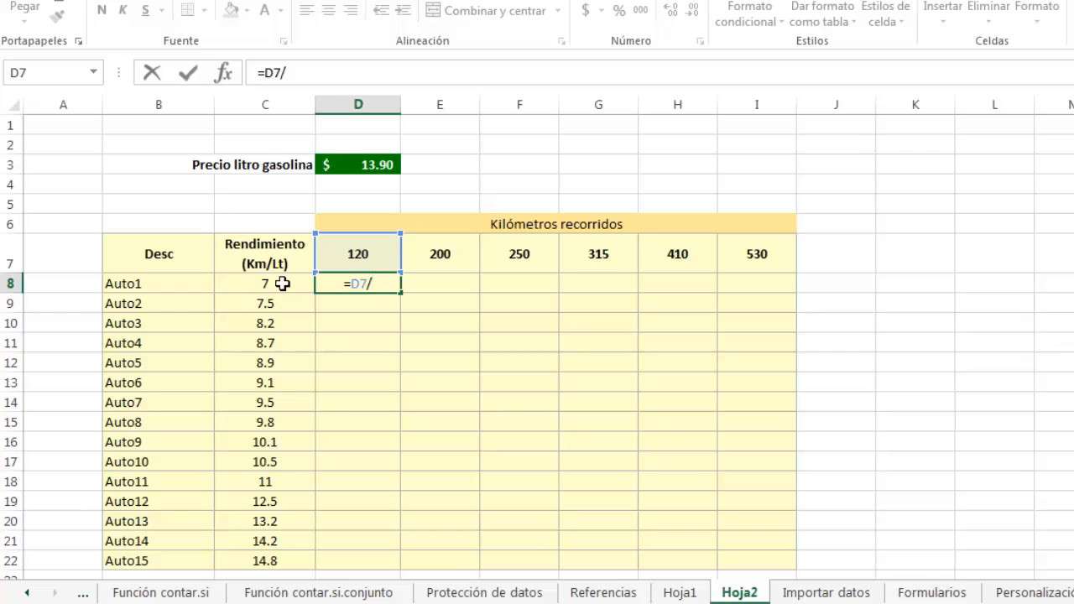
left_click(282, 284)
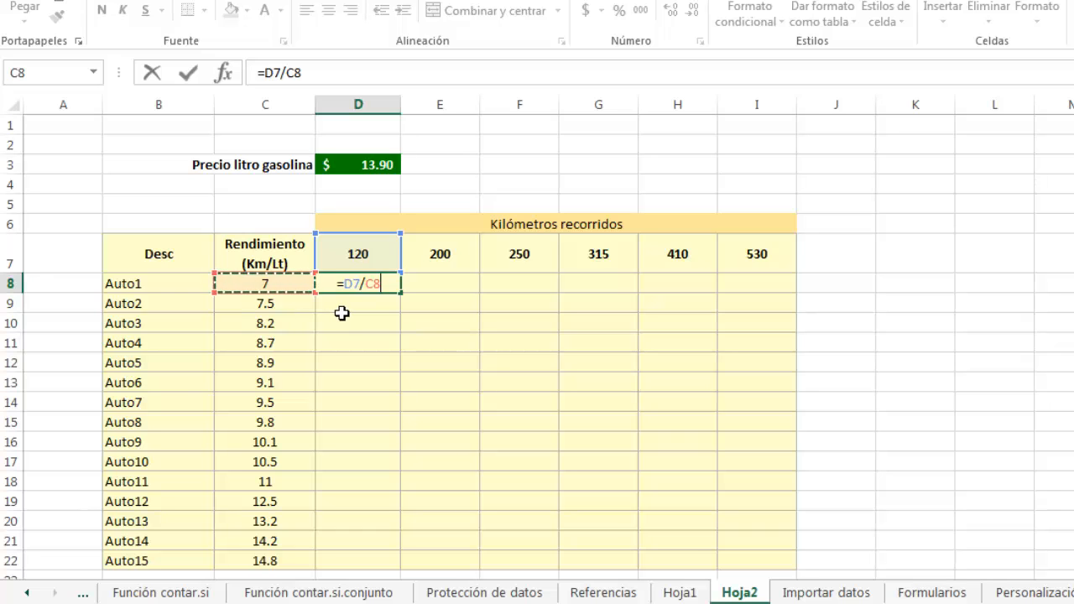
type("*")
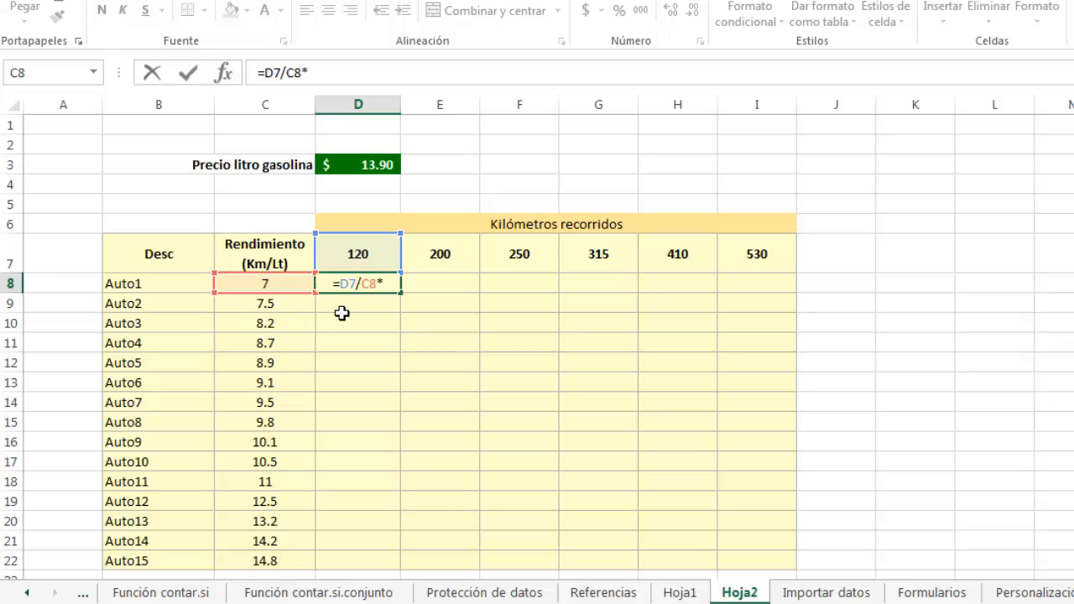
left_click(358, 164)
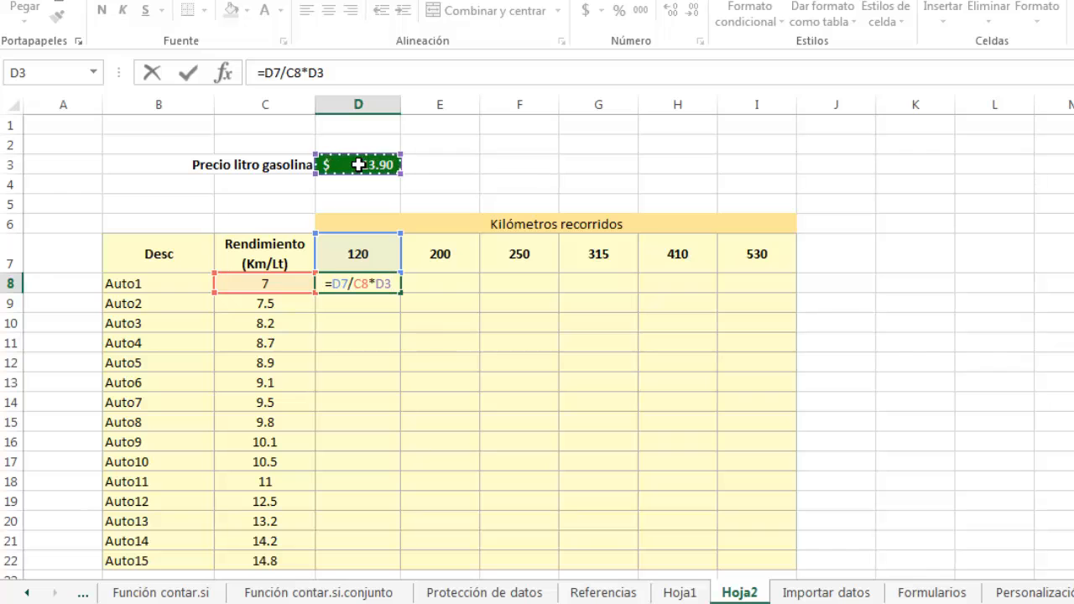
key("Return")
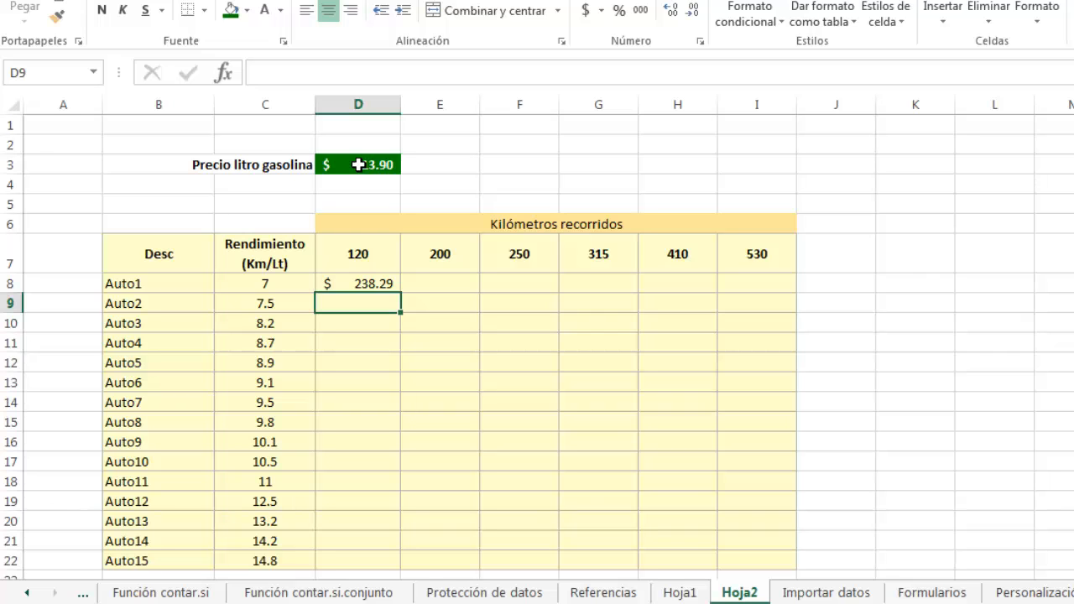
Fill the cost formula in D8 down through D22 and compare the references in D8 and D9
left_click(377, 285)
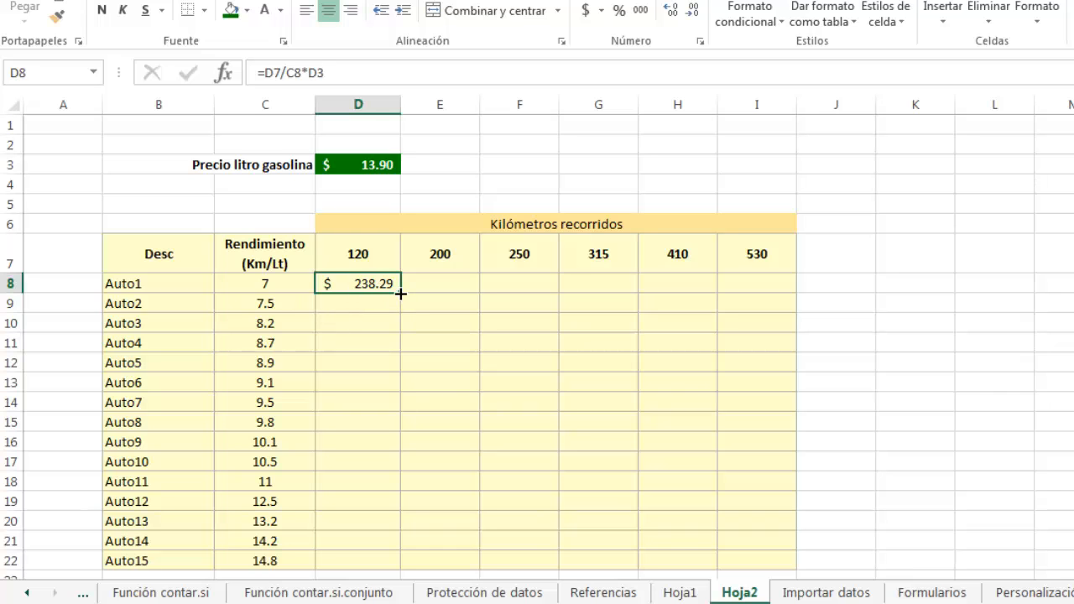
left_click_drag(396, 309, 381, 570)
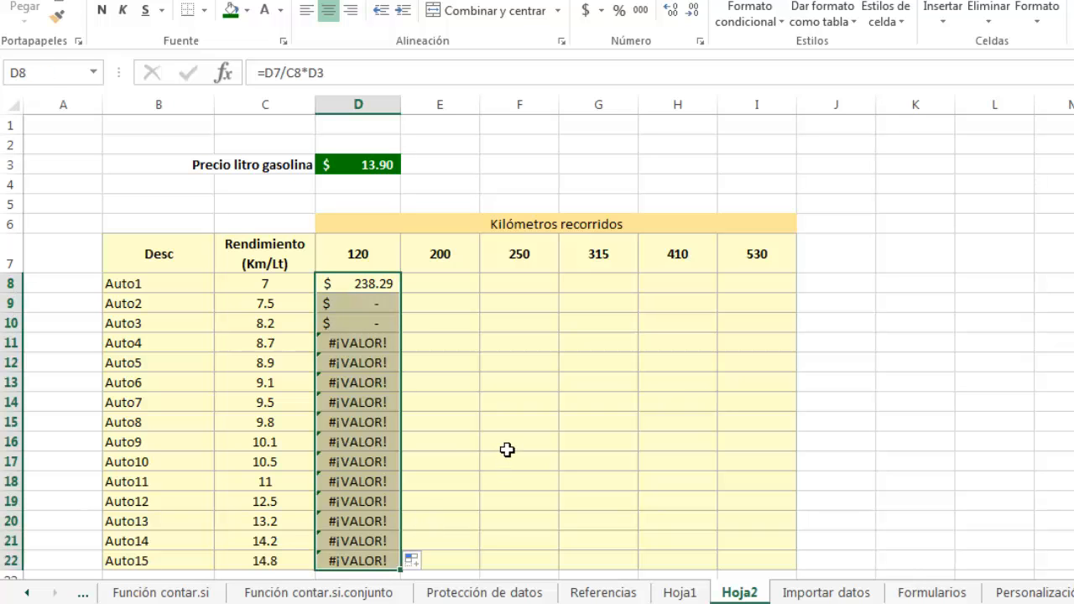
left_click(376, 285)
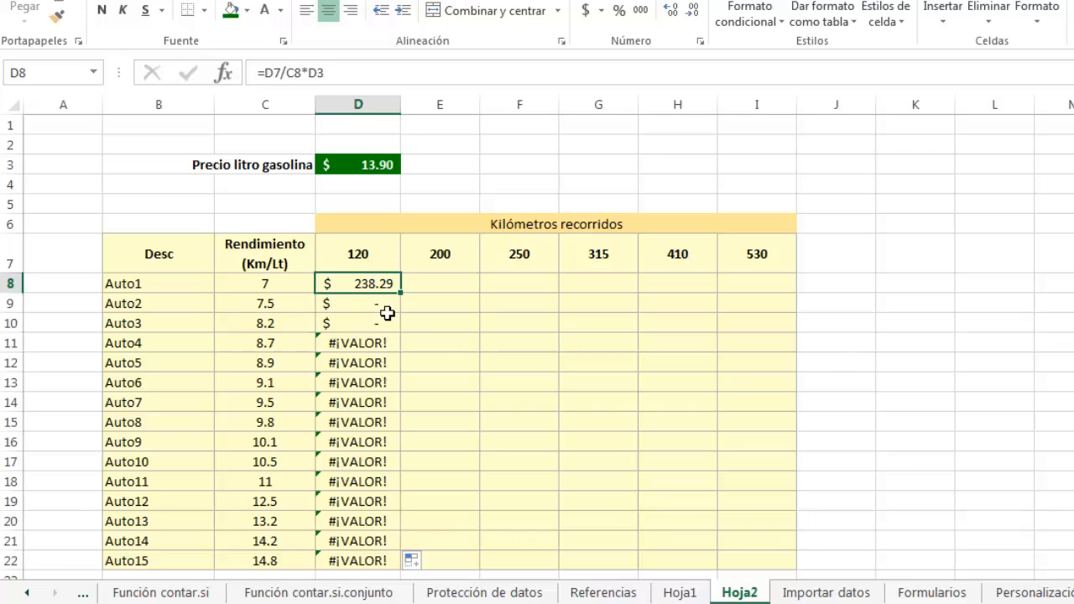
left_click(277, 286)
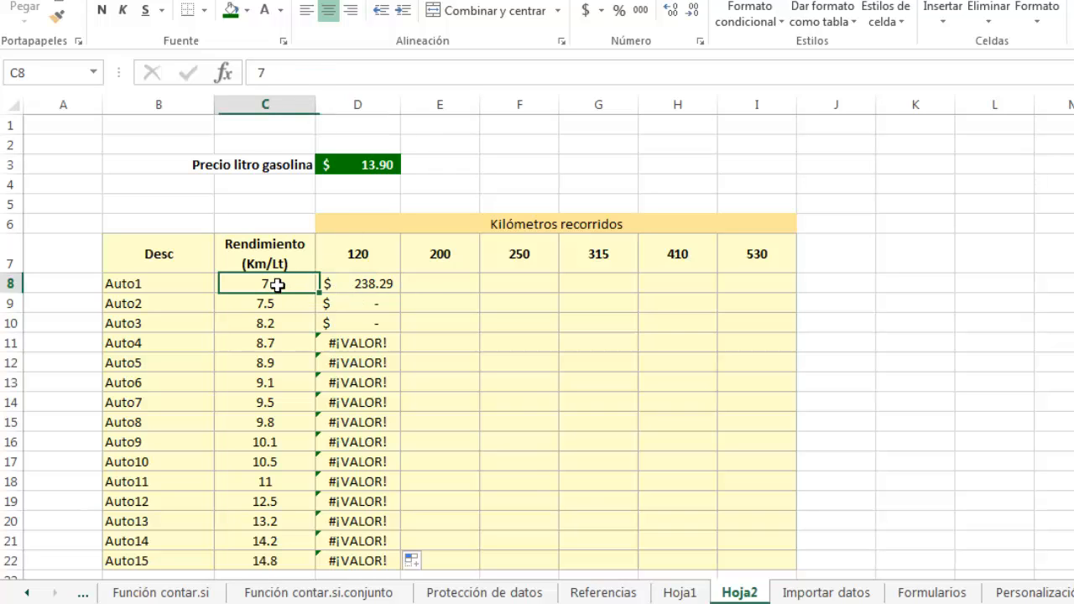
left_click(374, 282)
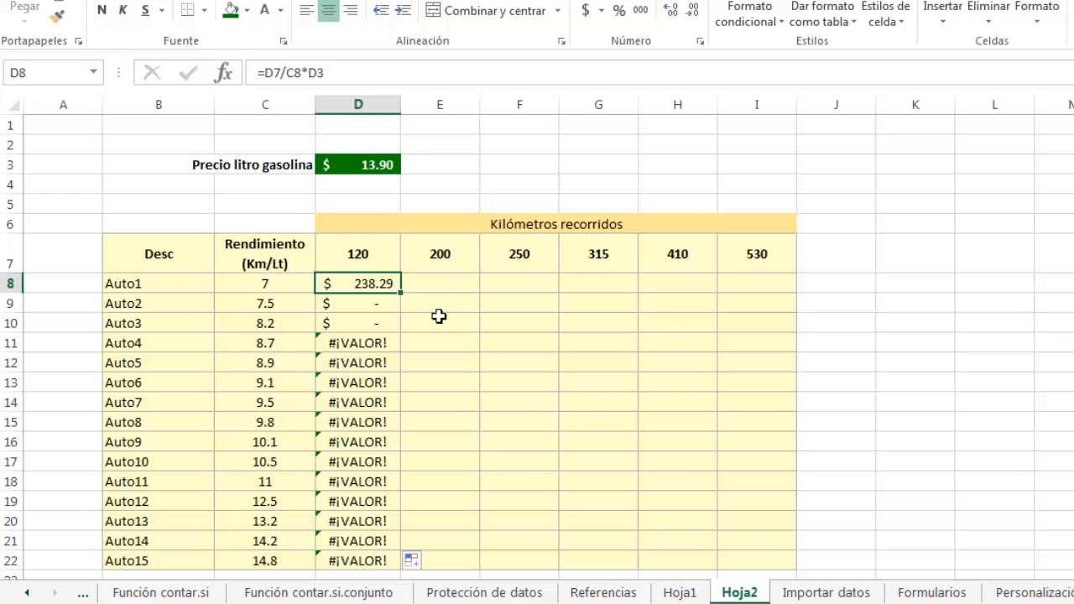
left_click(366, 307)
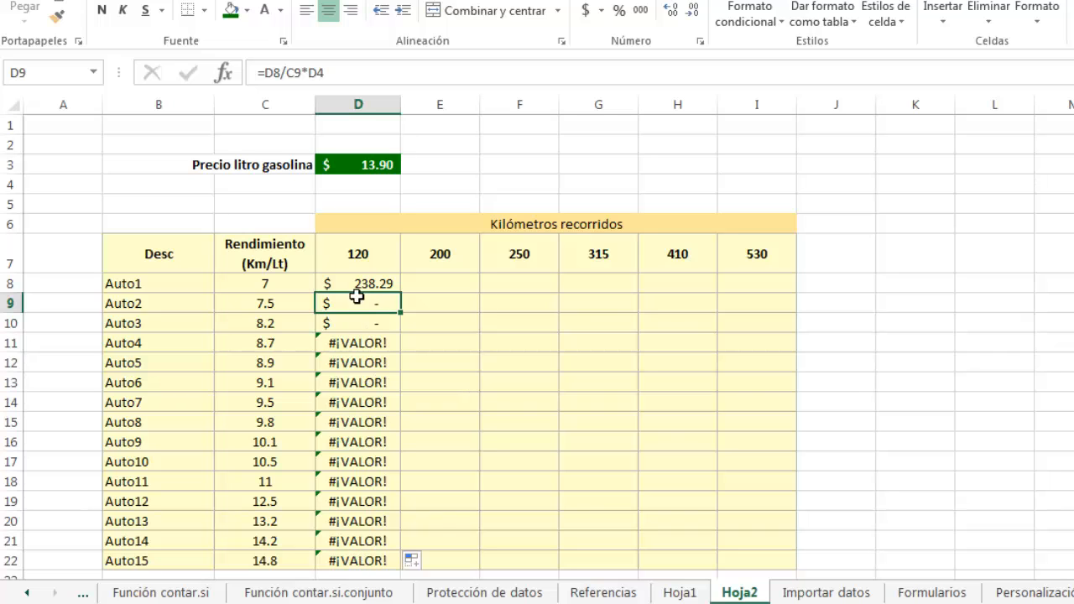
Clear the copied cost formulas in D9:D22 and return to the original formula in D8
left_click_drag(374, 307, 367, 561)
key("Delete")
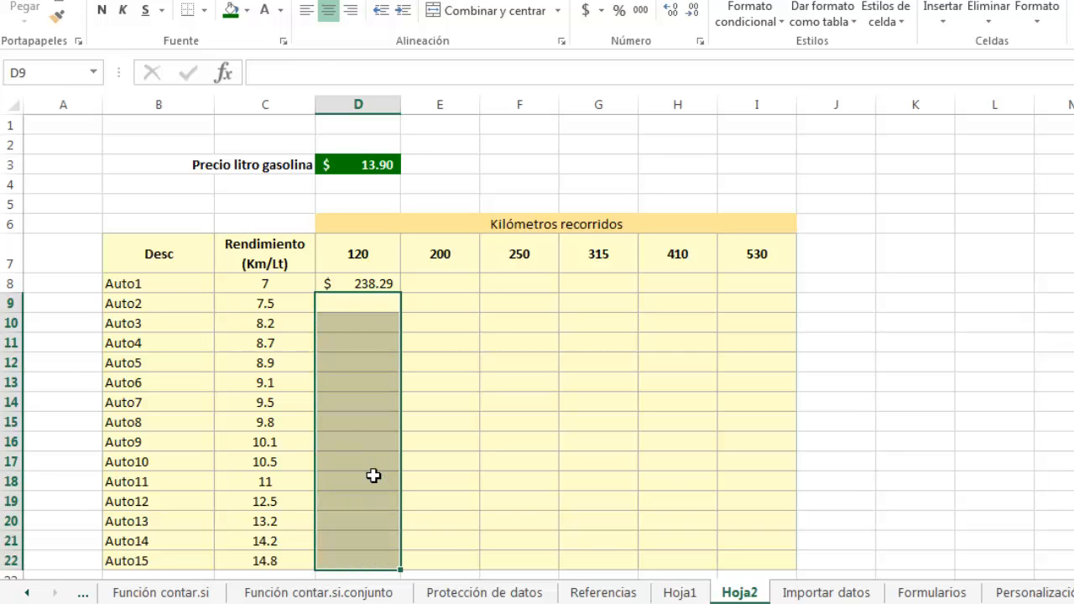
left_click(364, 283)
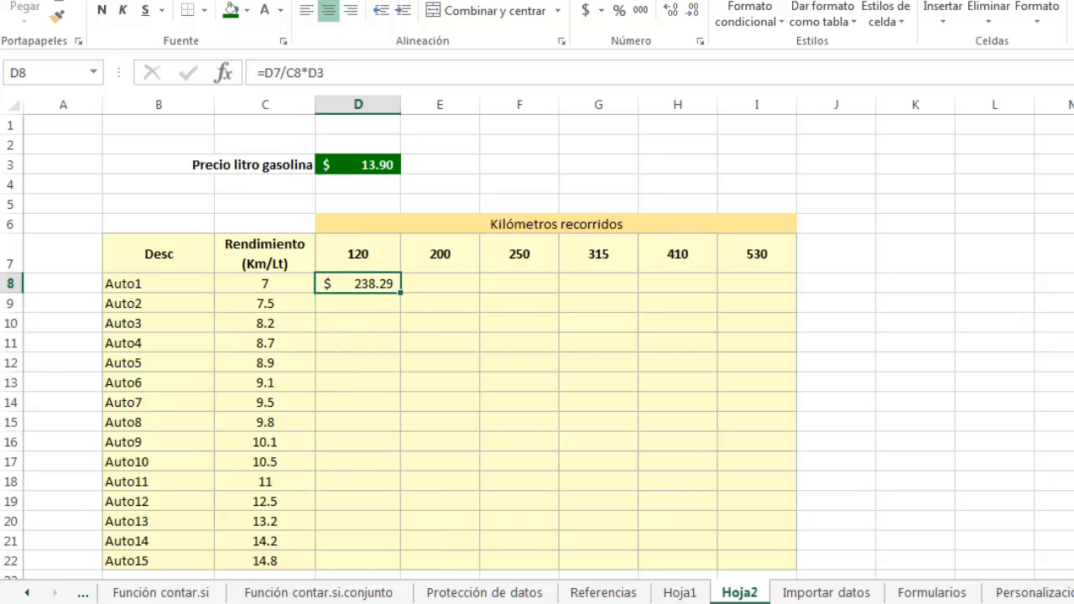
Change the cost formula in D8 to =D$7/$C8*$D$3 and fill it down and across the table through I22
double_click(357, 280)
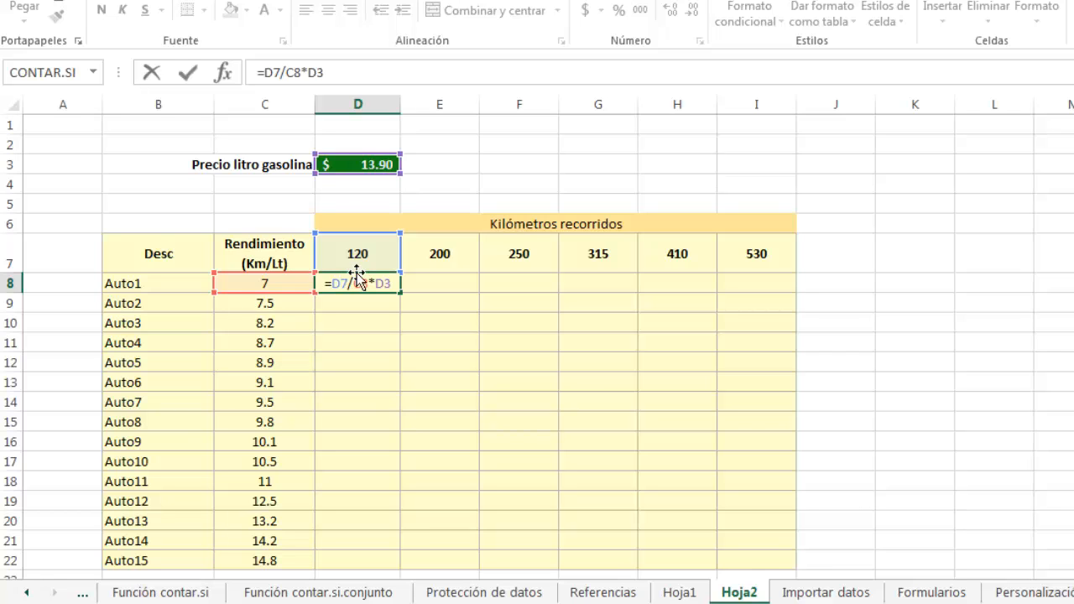
type("$")
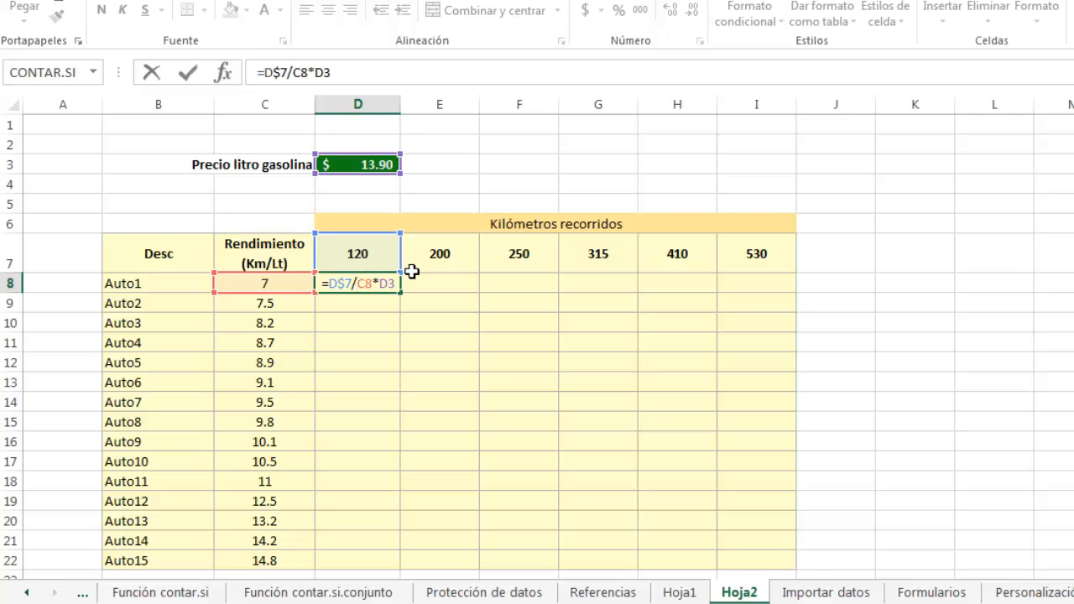
type("$")
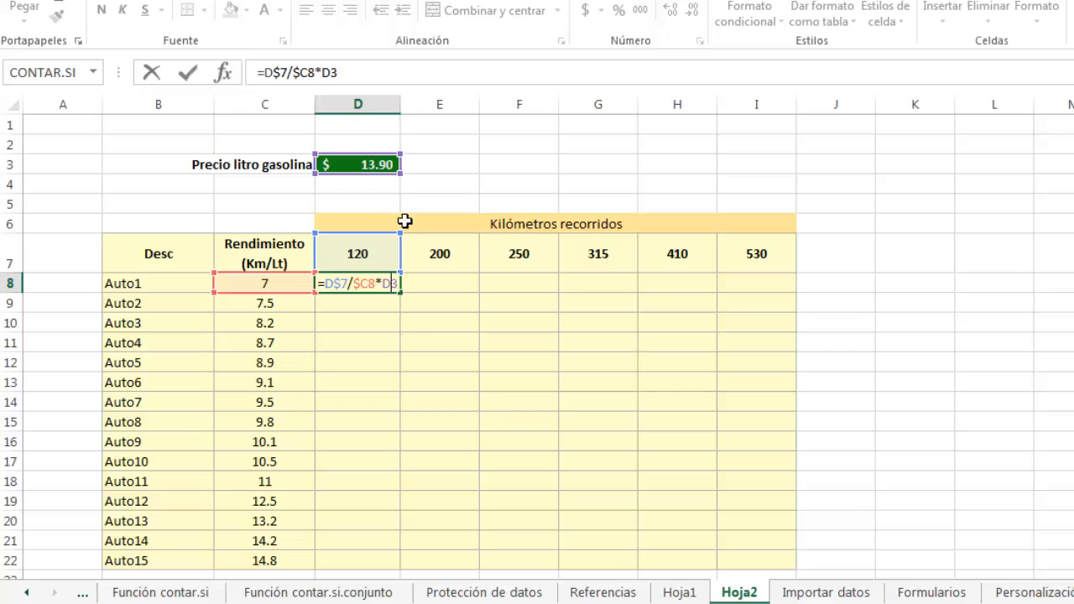
key("F4")
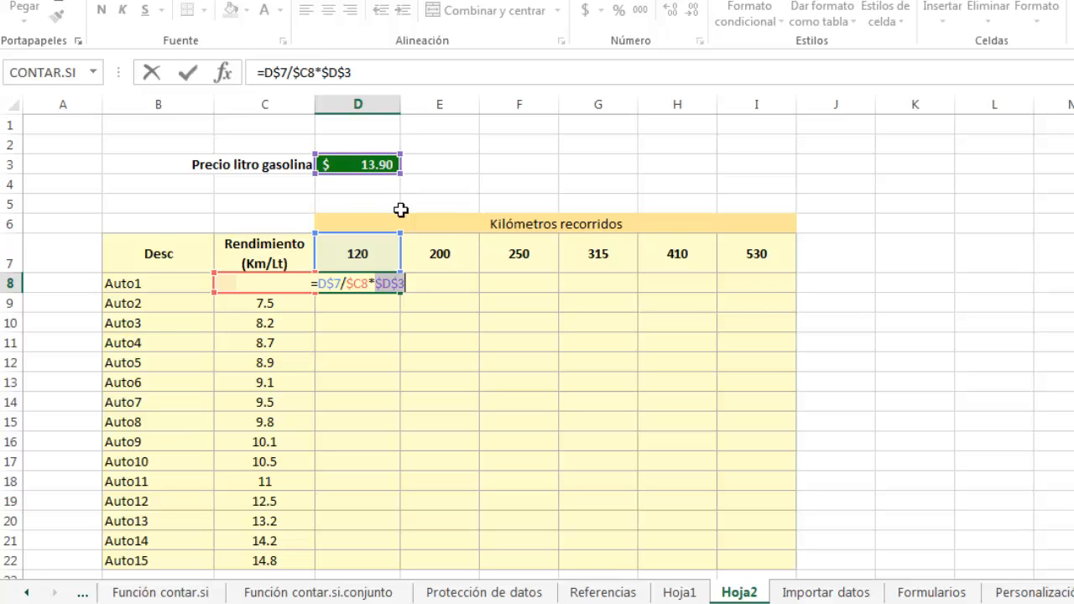
key("Return")
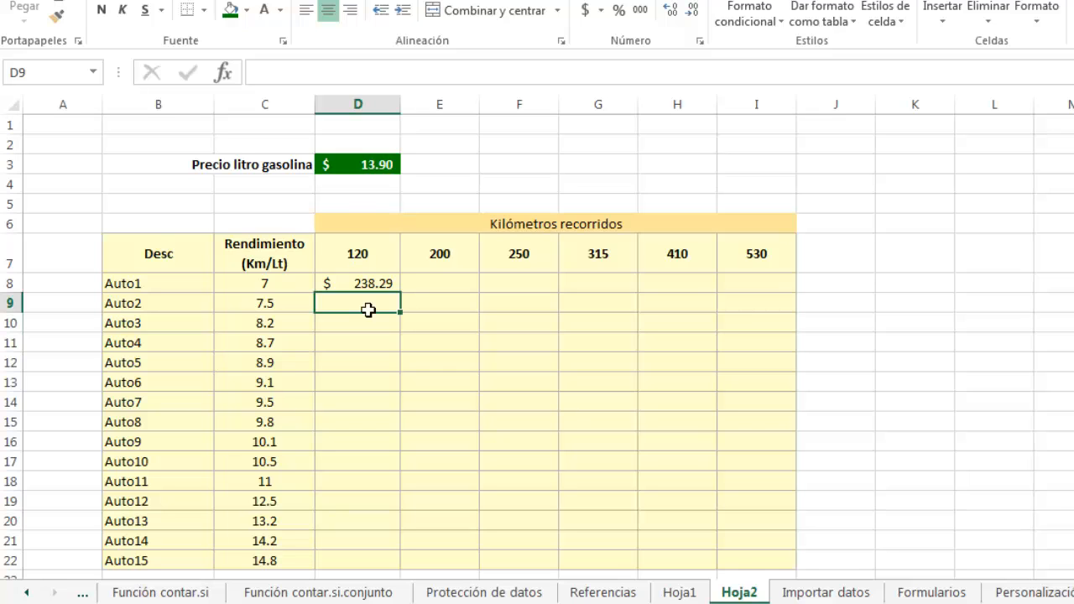
left_click(372, 284)
left_click_drag(400, 292, 780, 561)
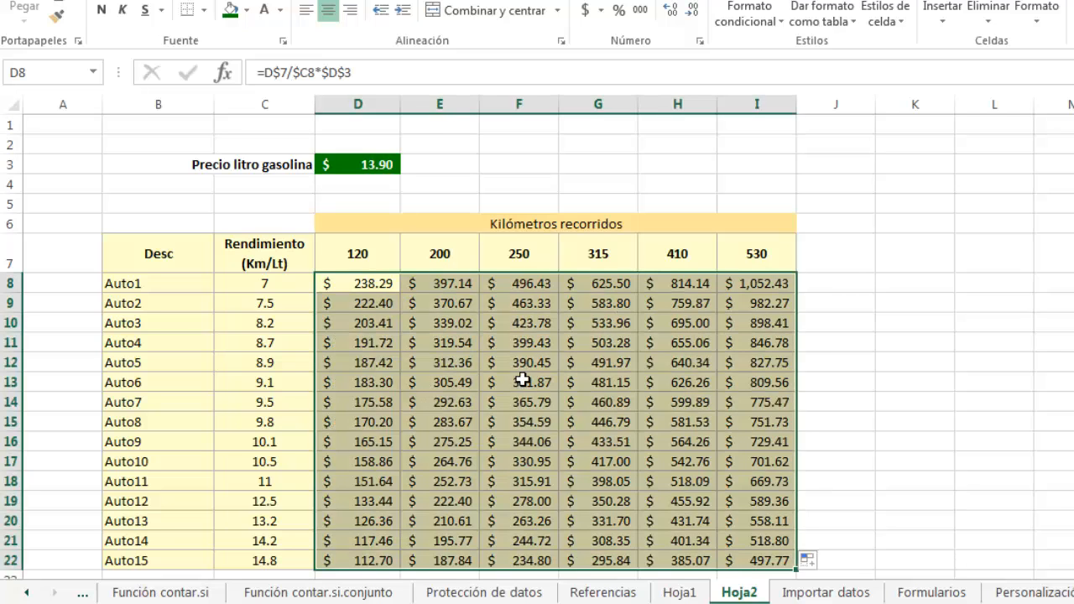
Inspect the copied formulas in F13 and H10 to check which kilometre, efficiency and price cells they reference
left_click(534, 384)
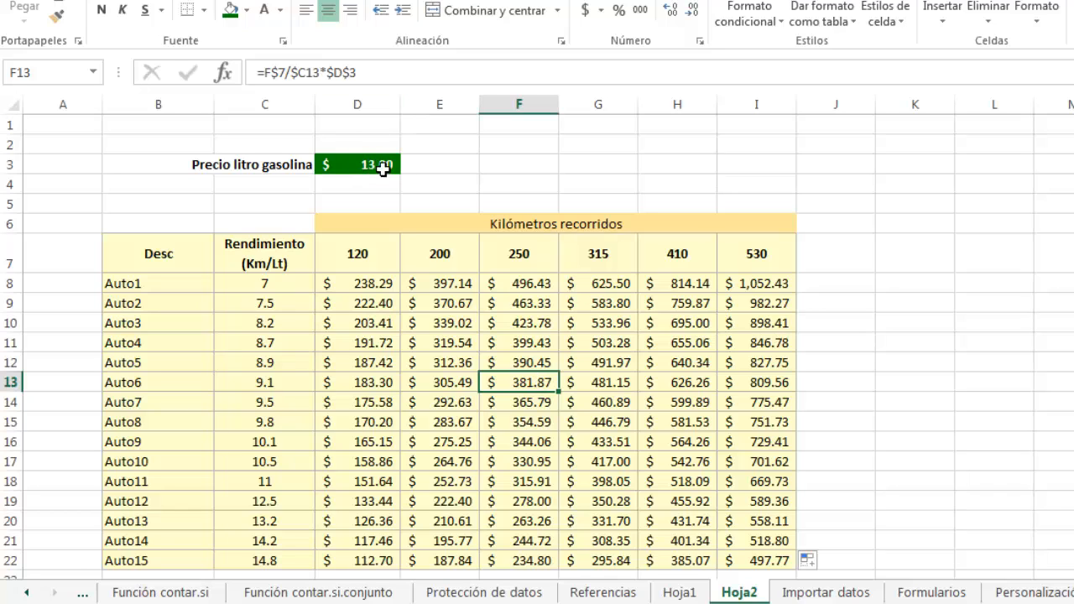
double_click(535, 382)
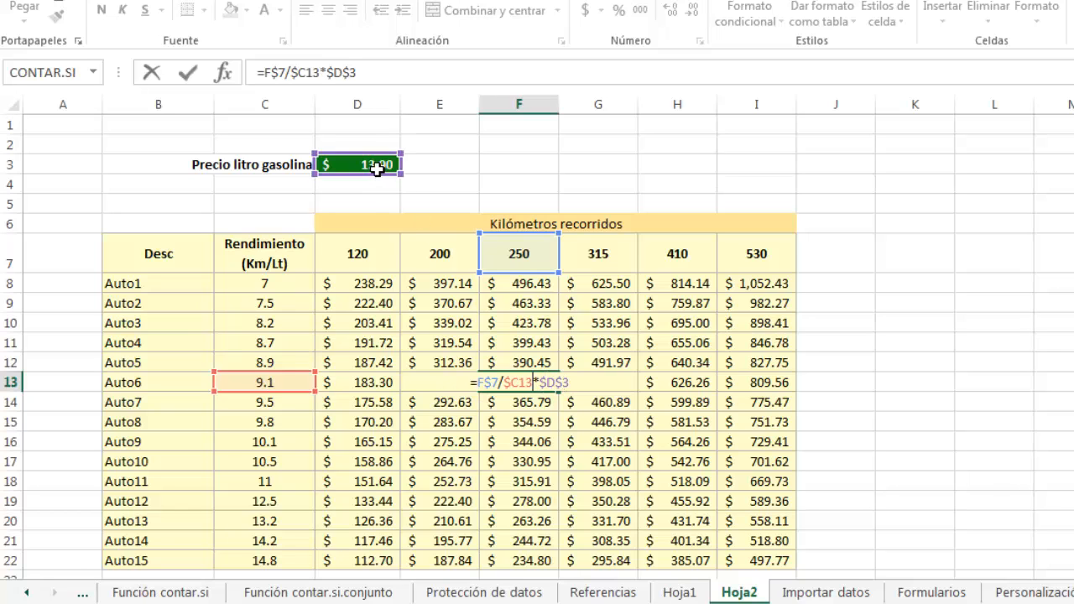
left_click(537, 464)
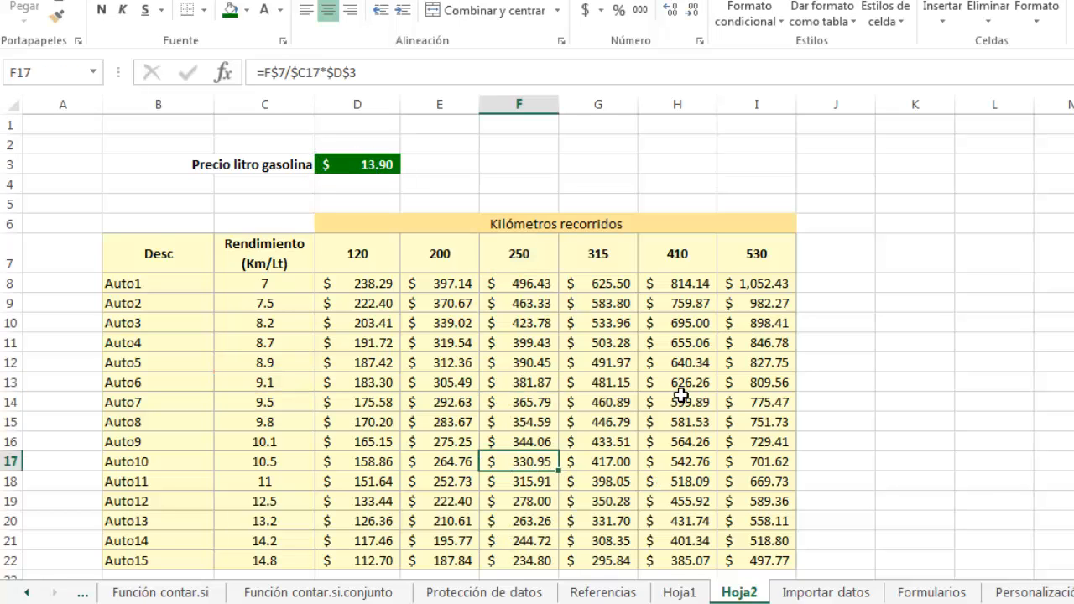
double_click(692, 324)
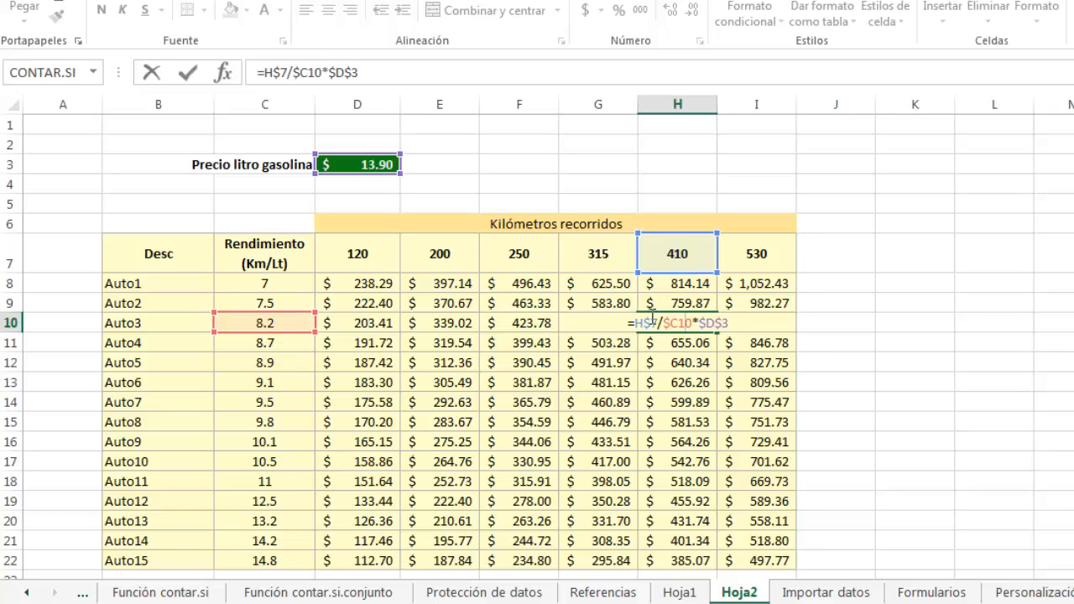
left_click_drag(645, 323, 652, 324)
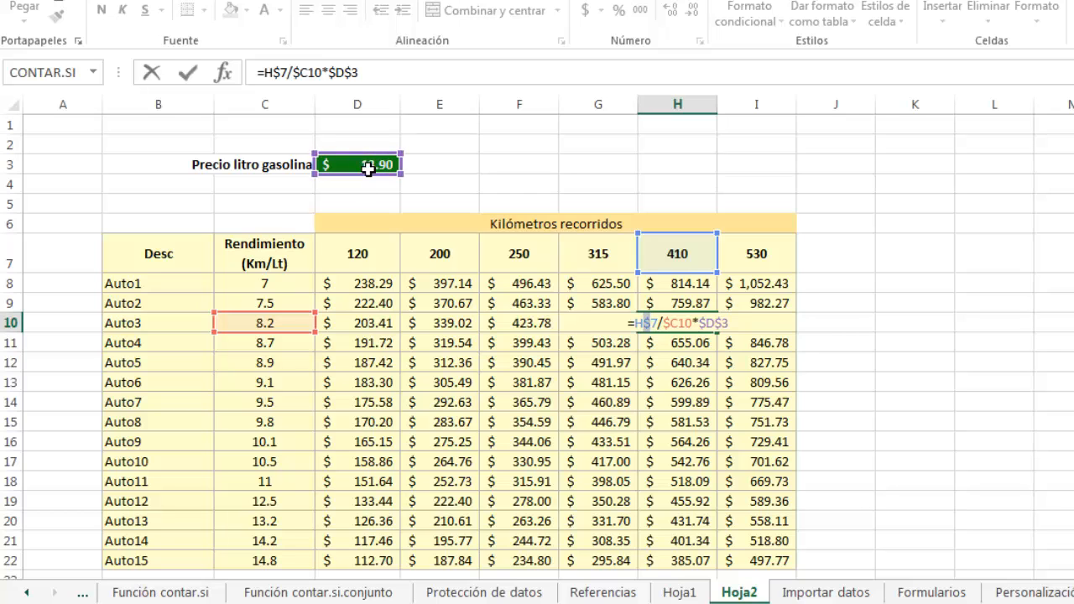
left_click(694, 408)
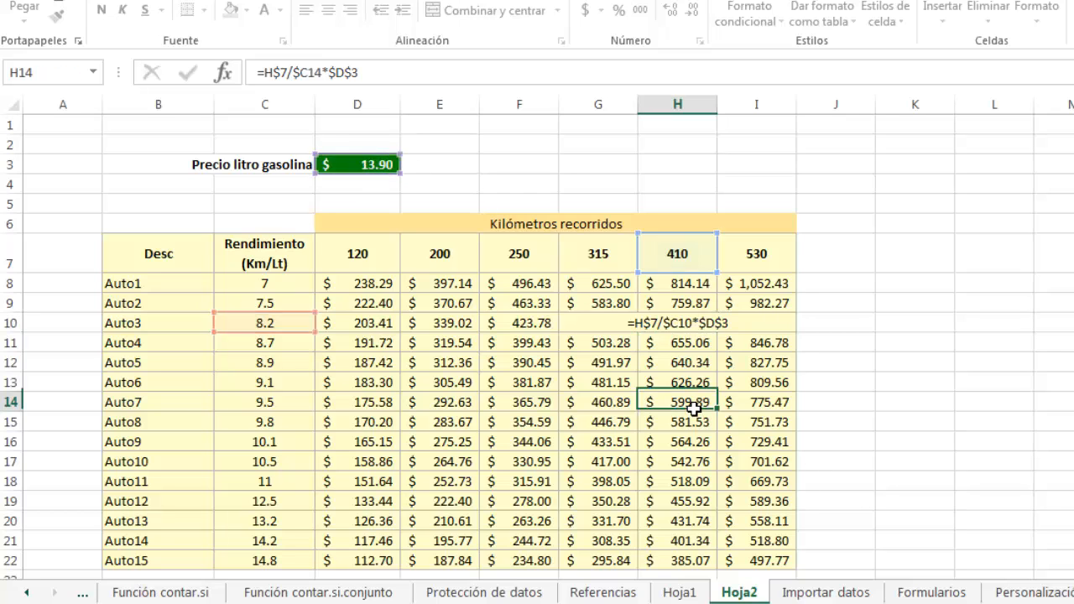
Review the formulas down the 120 km column from D8 to D17 and compare their references with the original in D8
left_click(382, 285)
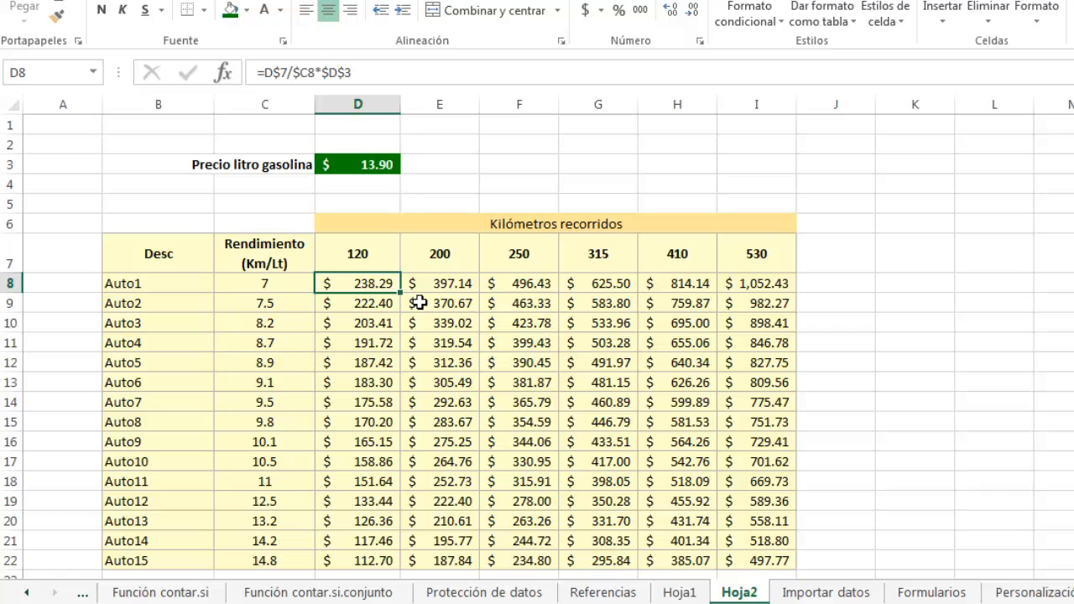
left_click(358, 300)
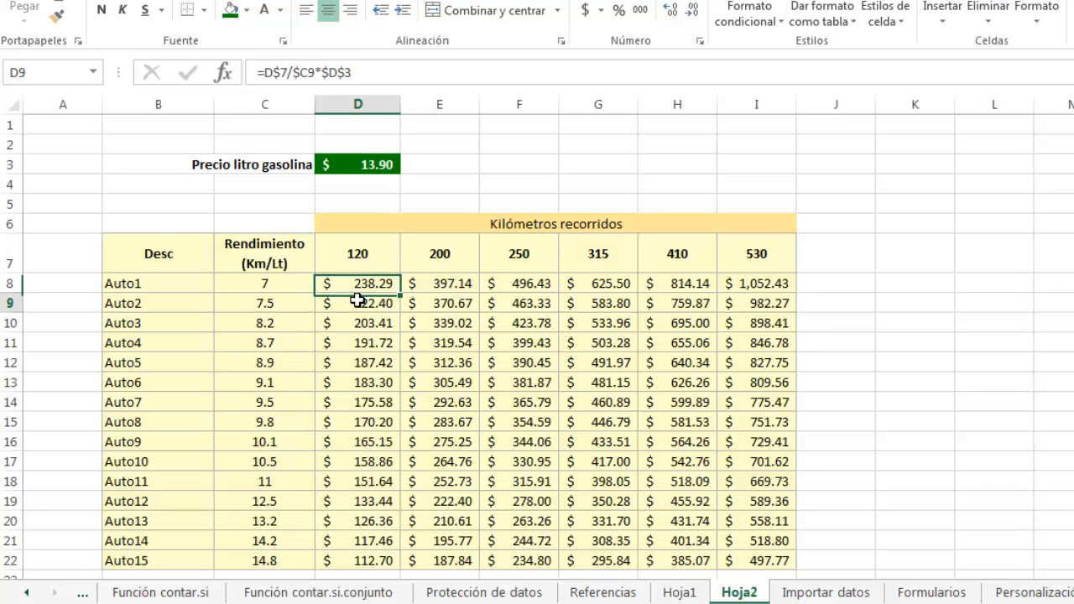
left_click(359, 323)
left_click(362, 342)
left_click(364, 362)
left_click(374, 382)
left_click(371, 402)
left_click(375, 422)
left_click(374, 442)
left_click(369, 462)
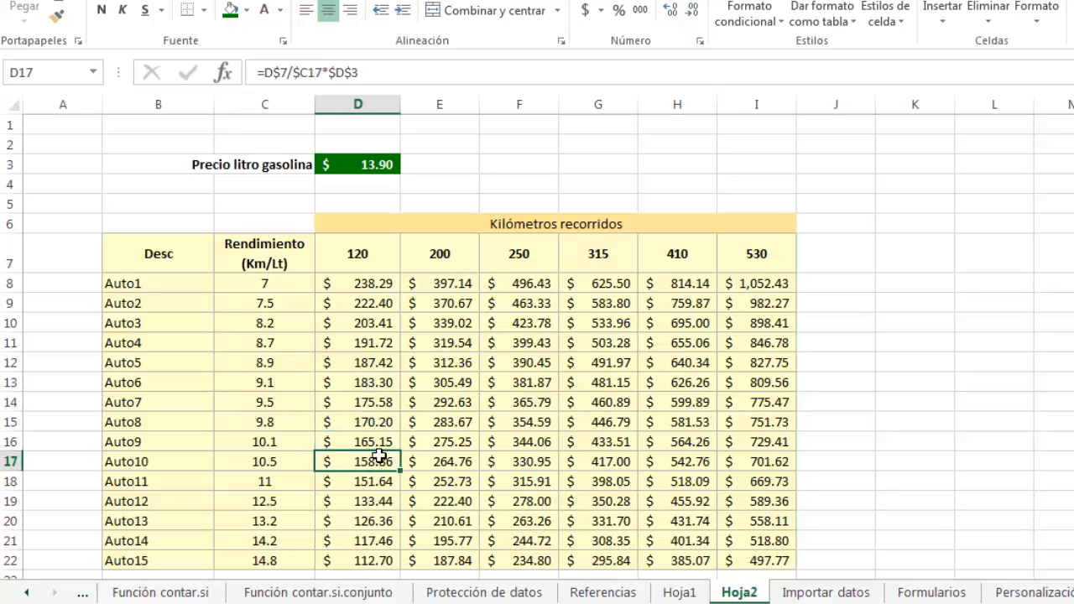
scroll(409, 437, "down", 1)
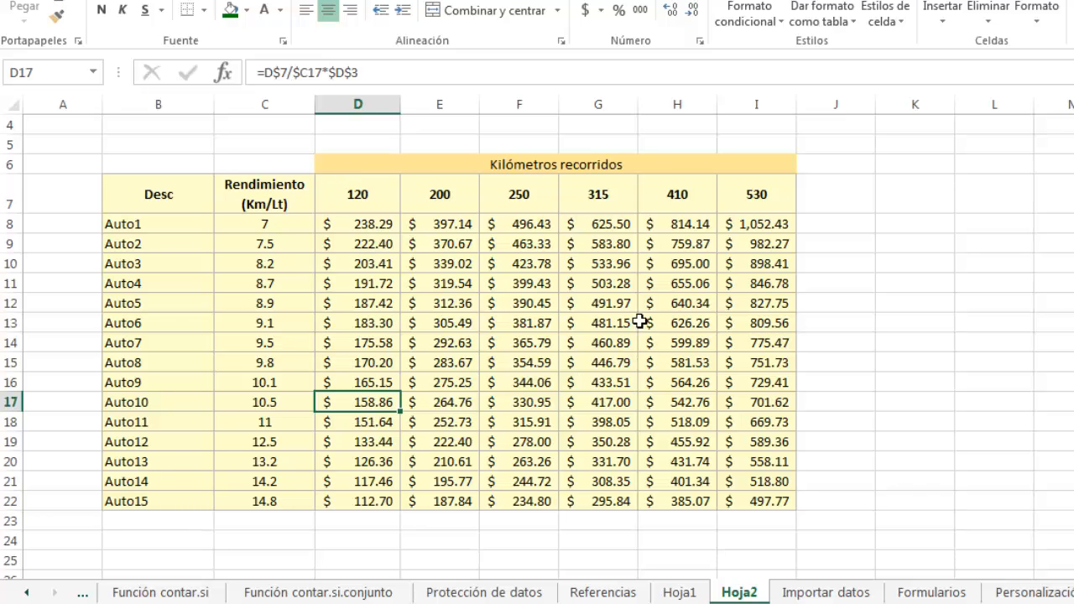
scroll(363, 241, "up", 1)
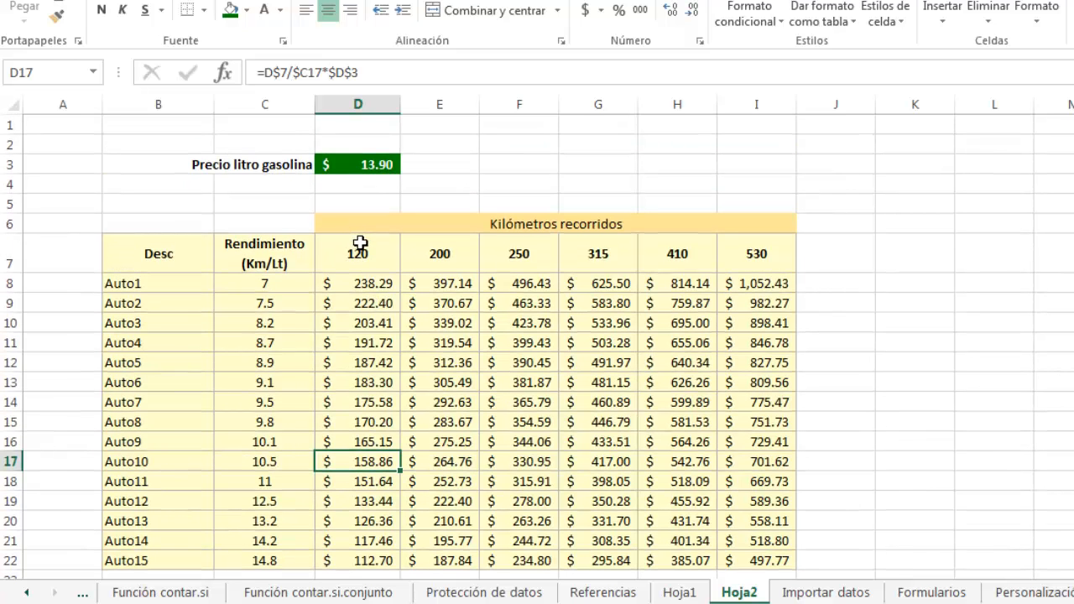
left_click(375, 283)
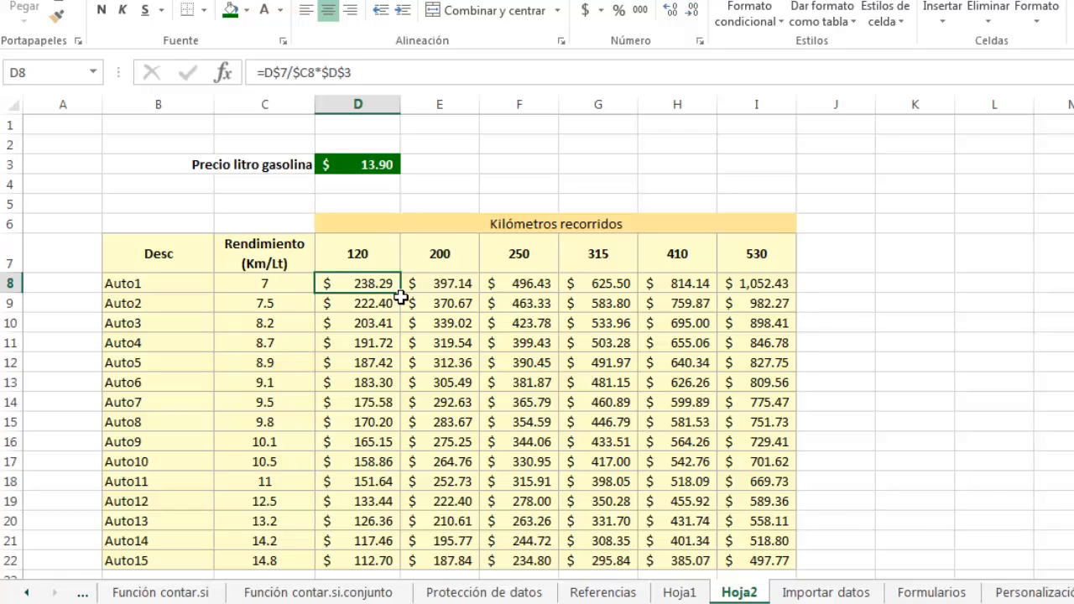